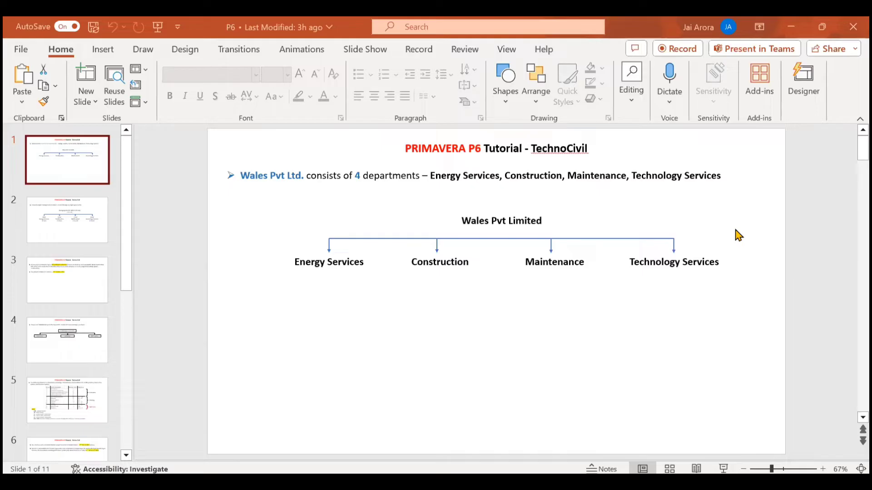
# Step: Show slide 2, with the managing director above the four department heads
pyautogui.click(68, 232)
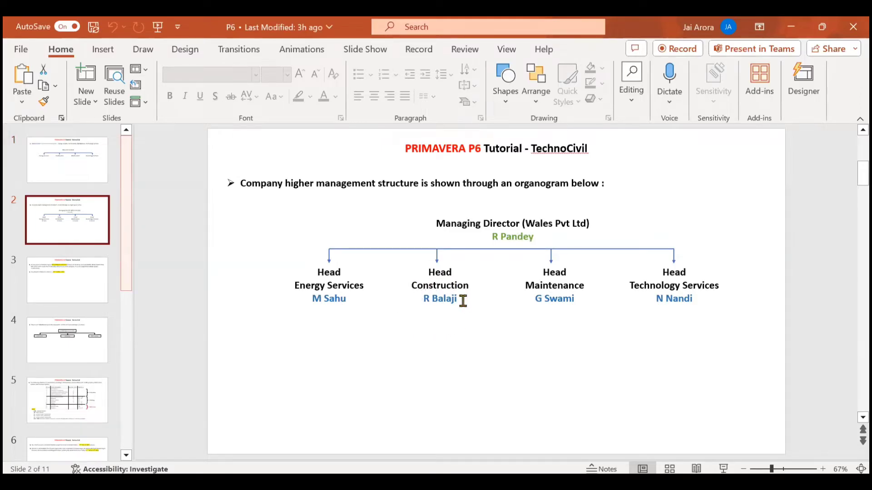
# Step: Return to slide 1, which lists Wales Pvt Ltd.'s four departments
pyautogui.click(88, 166)
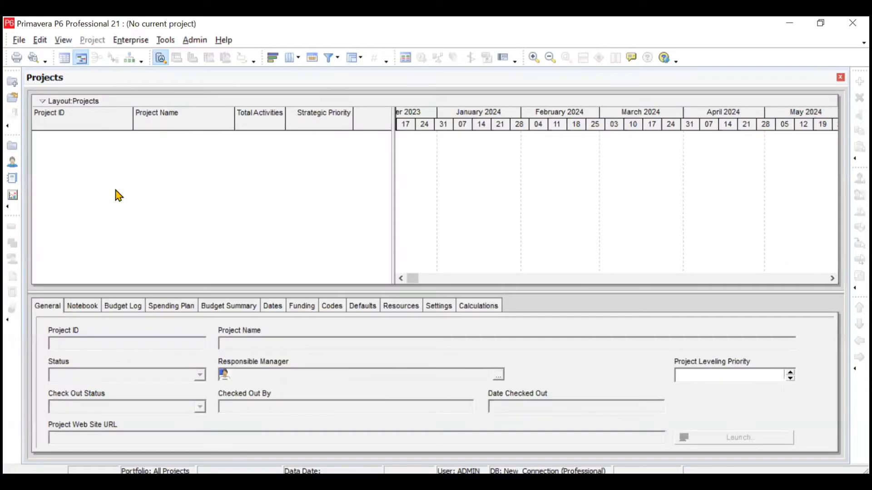
# Step: Open the Enterprise Project Structure editor and add a new EPS node
pyautogui.click(139, 44)
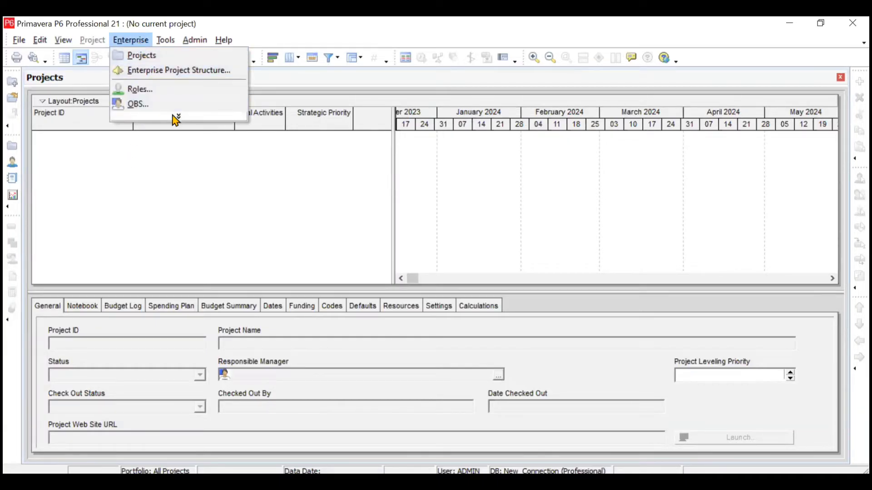
pyautogui.moveTo(176, 120)
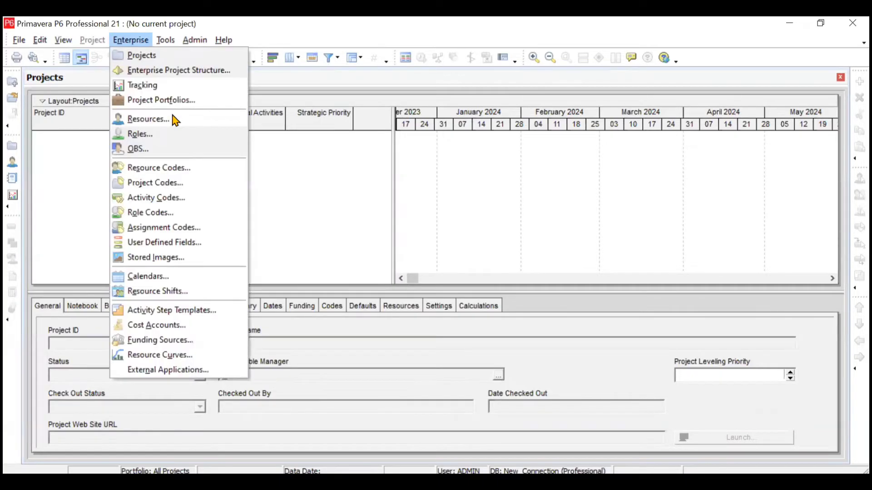
pyautogui.click(167, 75)
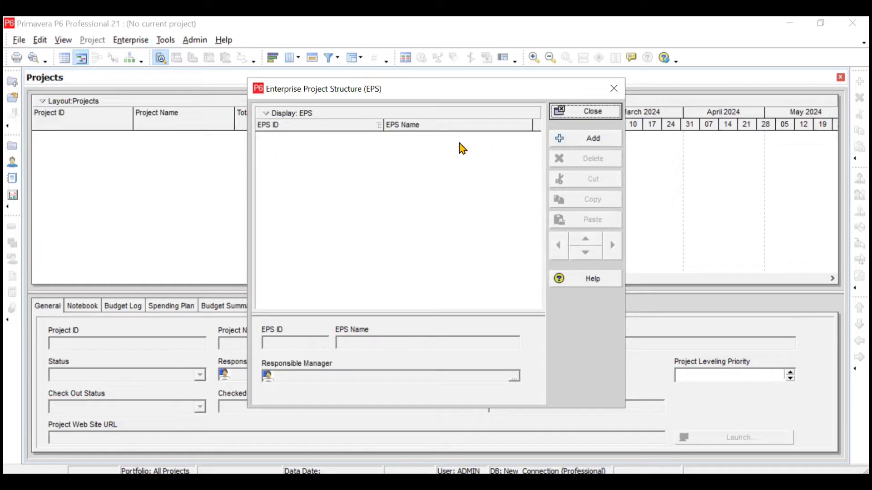
pyautogui.click(577, 137)
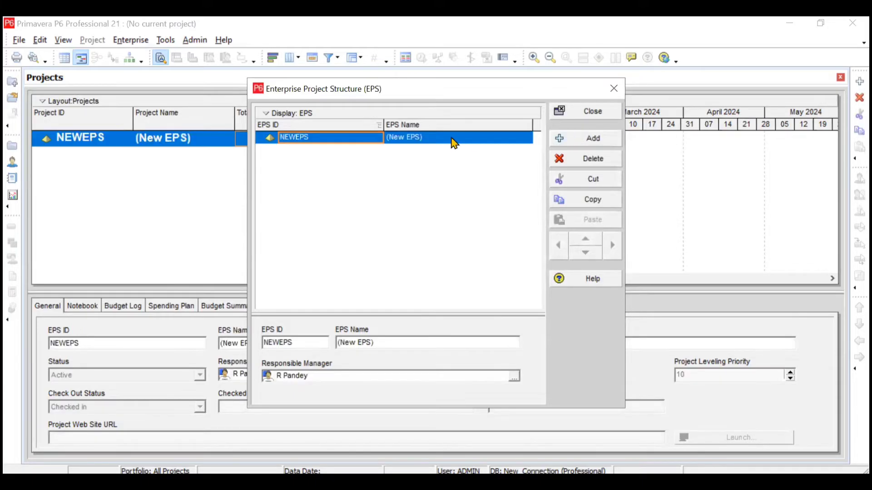
pyautogui.rightClick(315, 139)
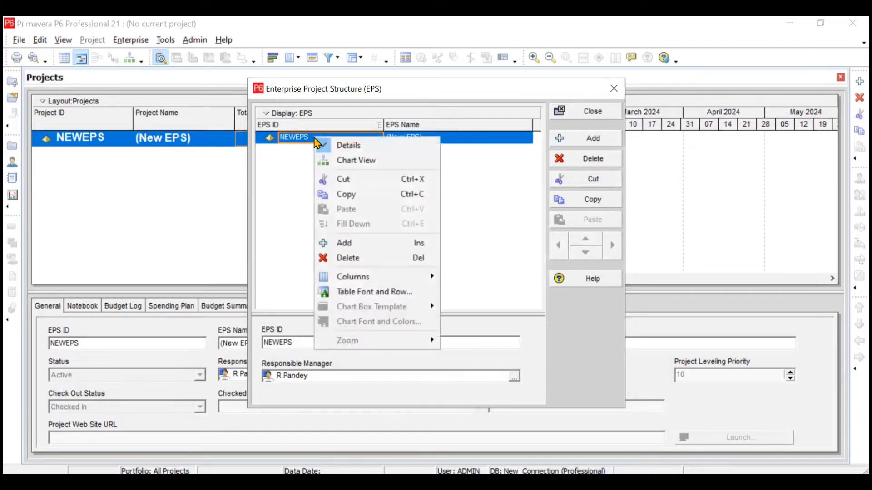
pyautogui.click(305, 165)
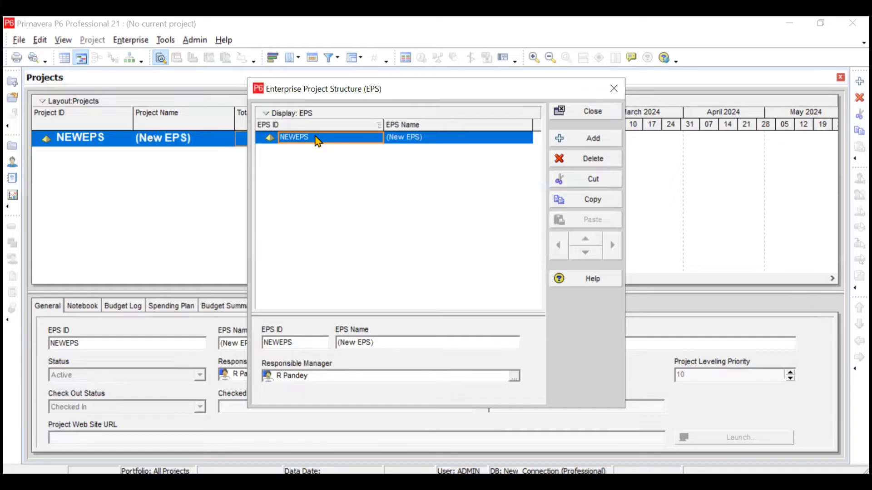
# Step: Give the new node EPS ID WALES and EPS Name 'Wales Pvt Ltd.'
pyautogui.click(316, 137)
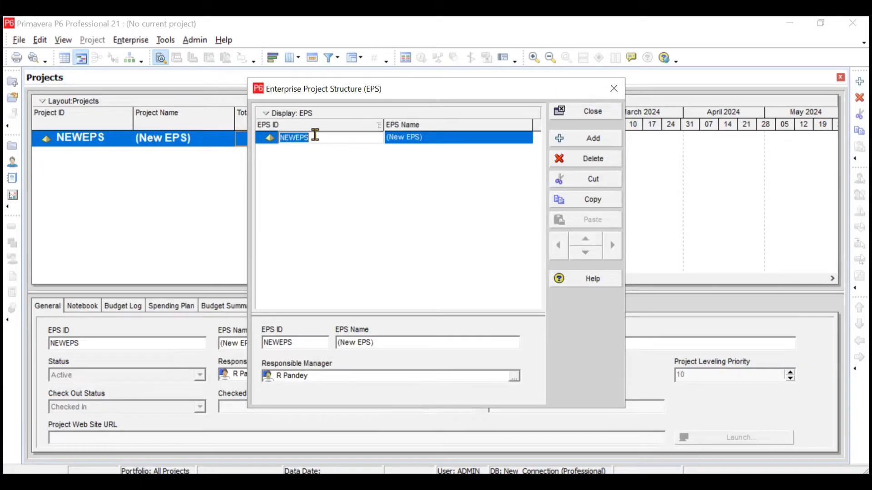
pyautogui.write('WALES')
pyautogui.press('Return')
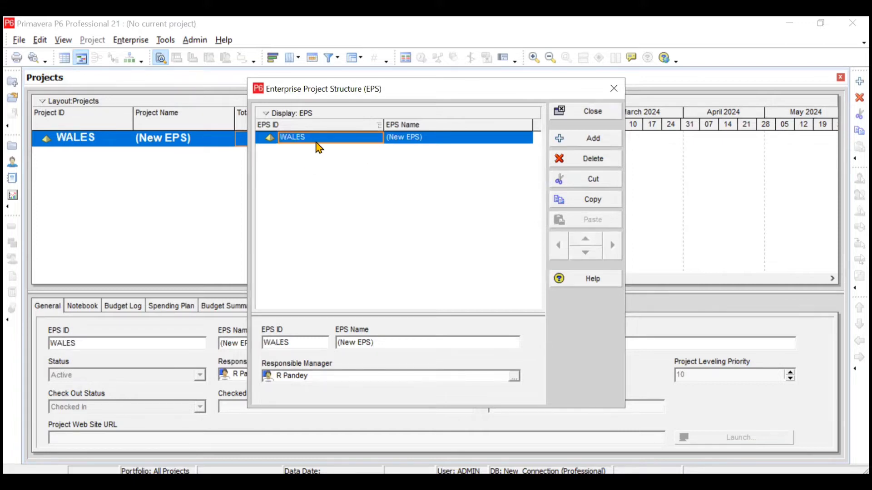
pyautogui.click(428, 143)
pyautogui.write('Wale')
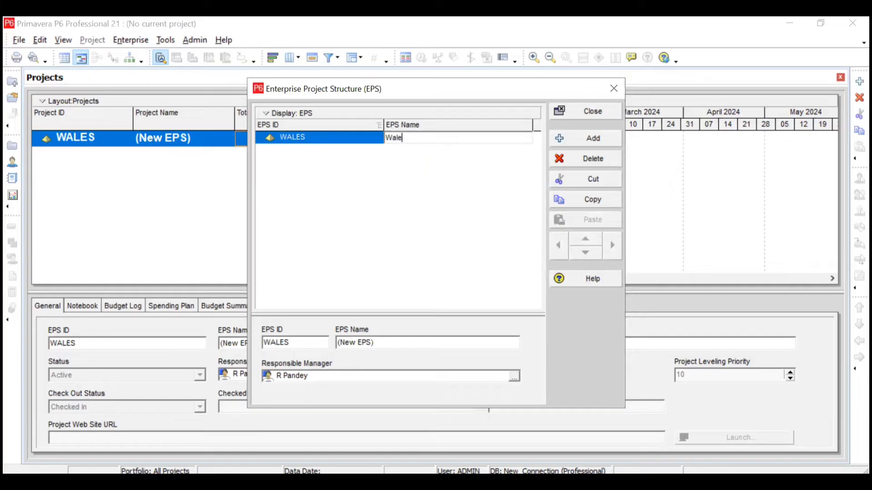
pyautogui.write('s Pvt Ltd.')
pyautogui.press('Return')
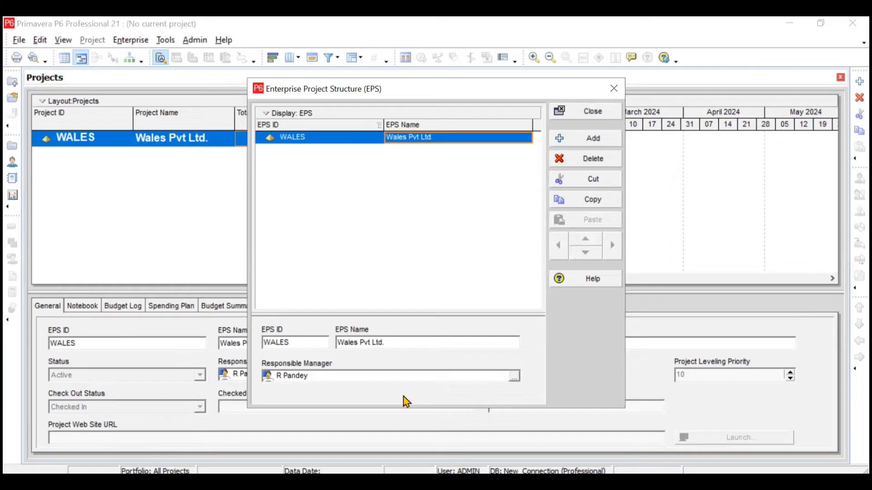
pyautogui.click(292, 343)
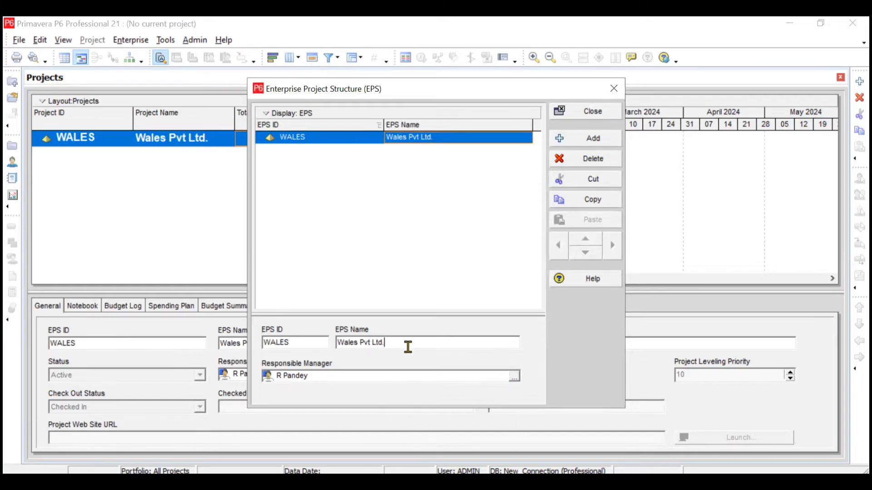
pyautogui.click(514, 378)
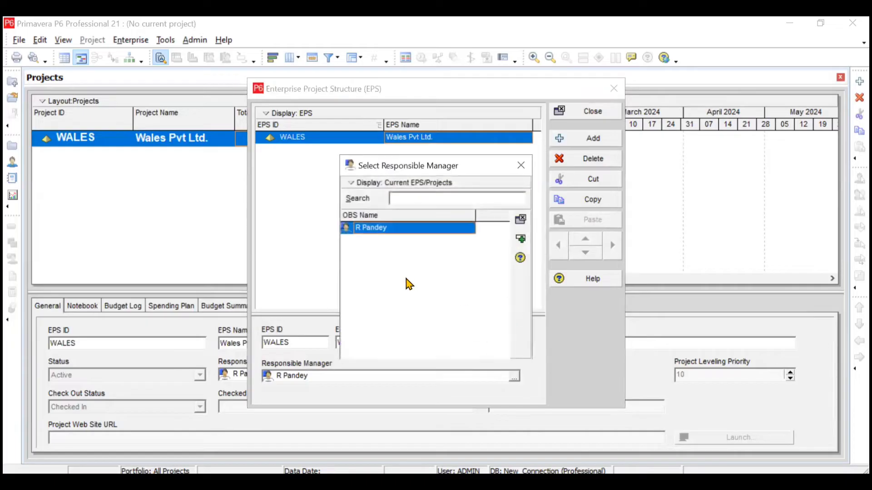
pyautogui.click(421, 185)
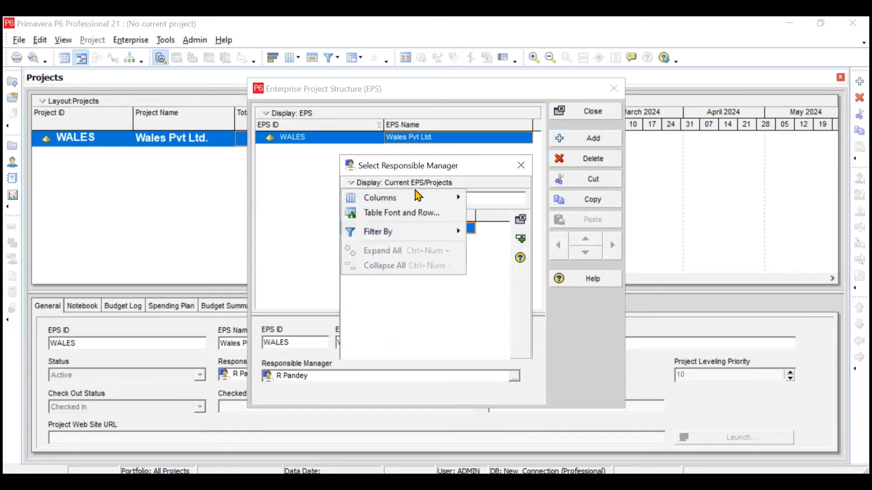
pyautogui.moveTo(440, 240)
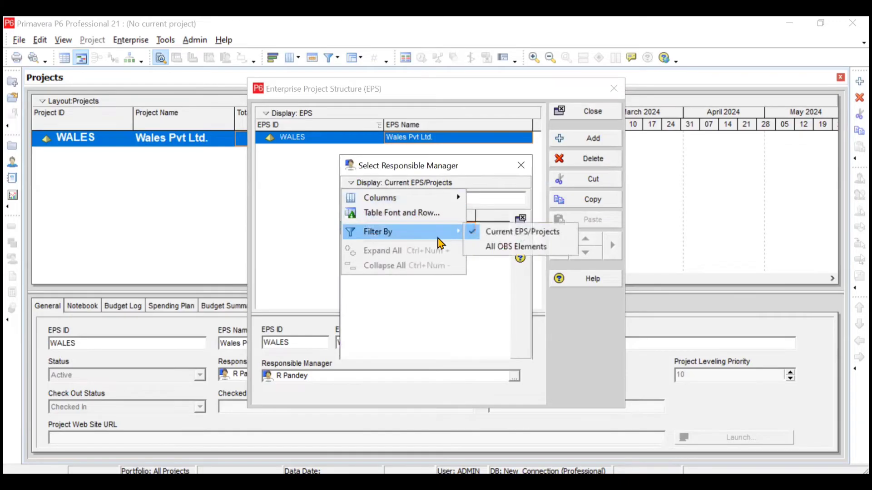
pyautogui.click(502, 250)
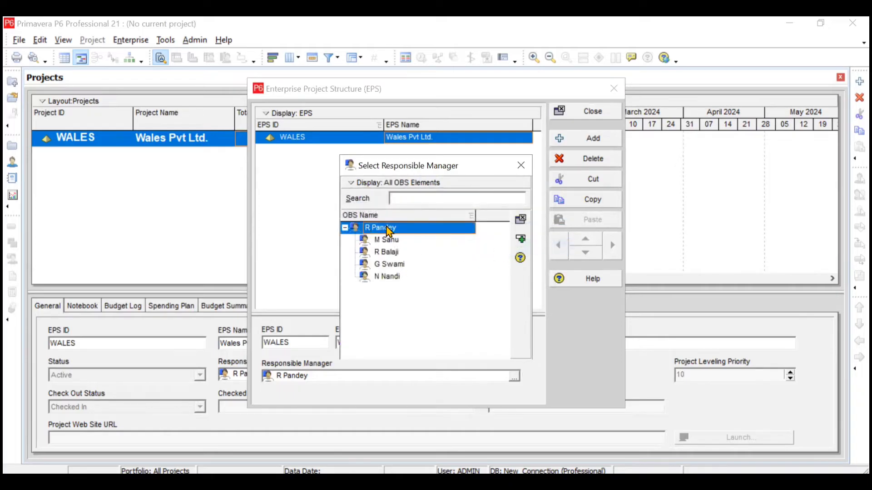
pyautogui.click(421, 184)
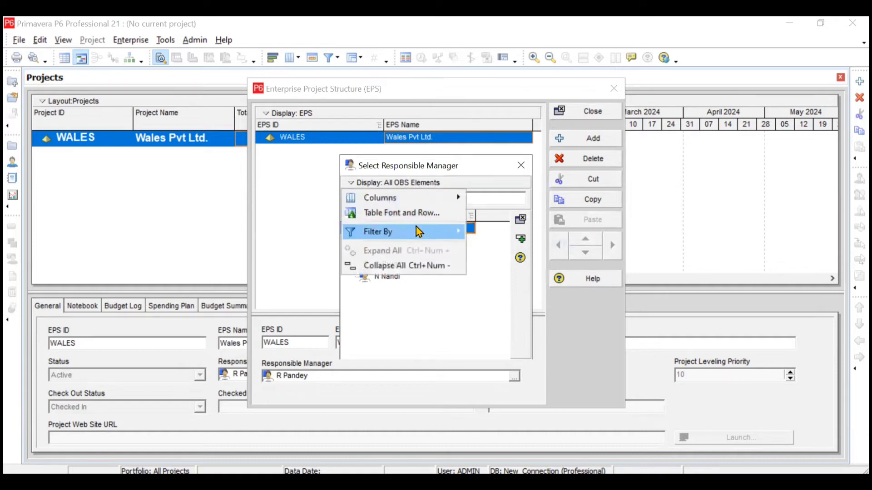
pyautogui.moveTo(415, 231)
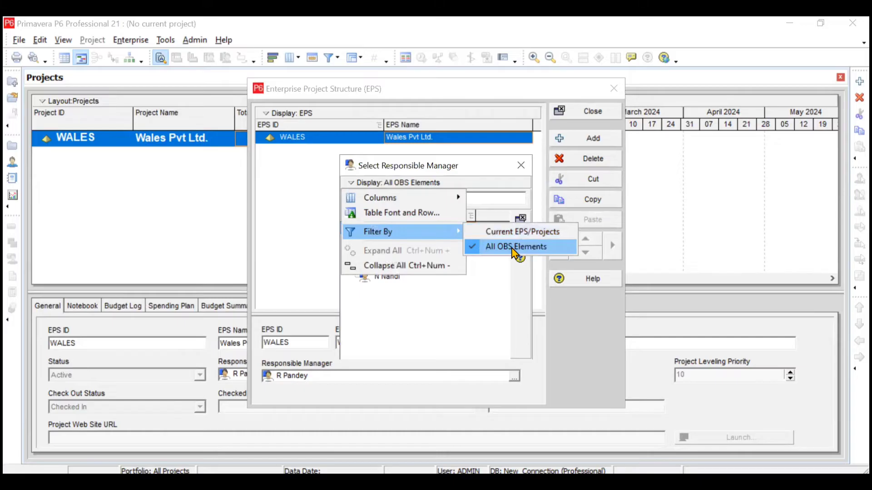
pyautogui.click(456, 309)
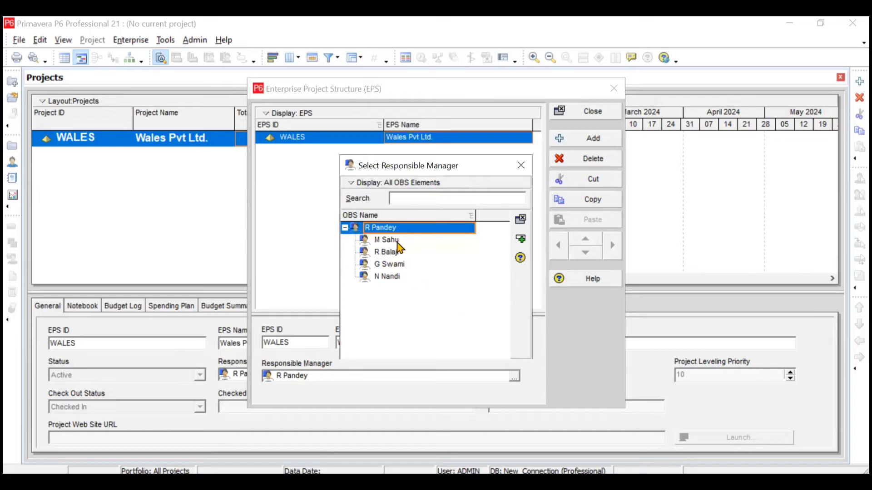
pyautogui.click(521, 240)
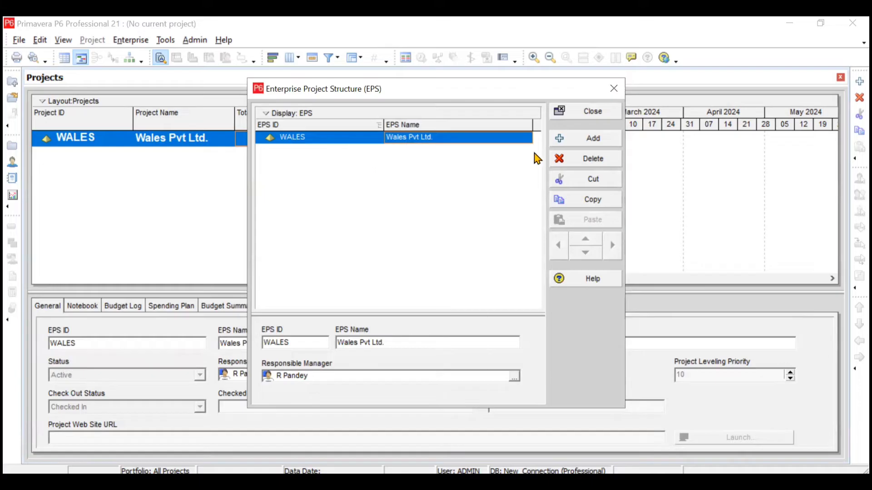
# Step: Add four child EPS nodes under WALES
pyautogui.click(581, 147)
pyautogui.click(582, 145)
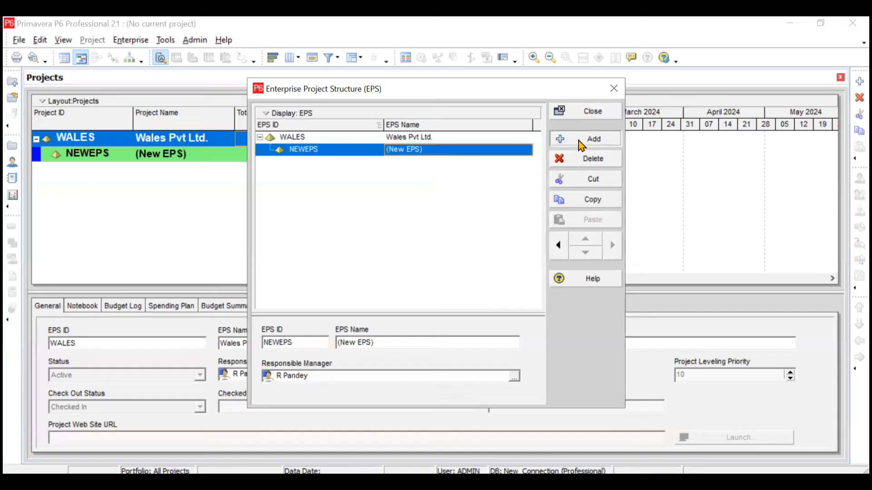
pyautogui.click(581, 146)
pyautogui.click(581, 146)
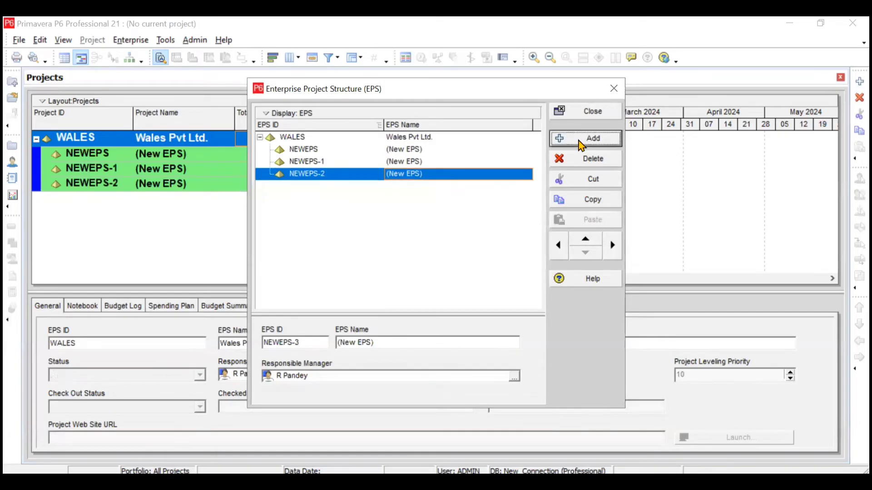
# Step: Make the first child ES, 'Energy Services', with the Energy Services head as responsible manager
pyautogui.click(323, 149)
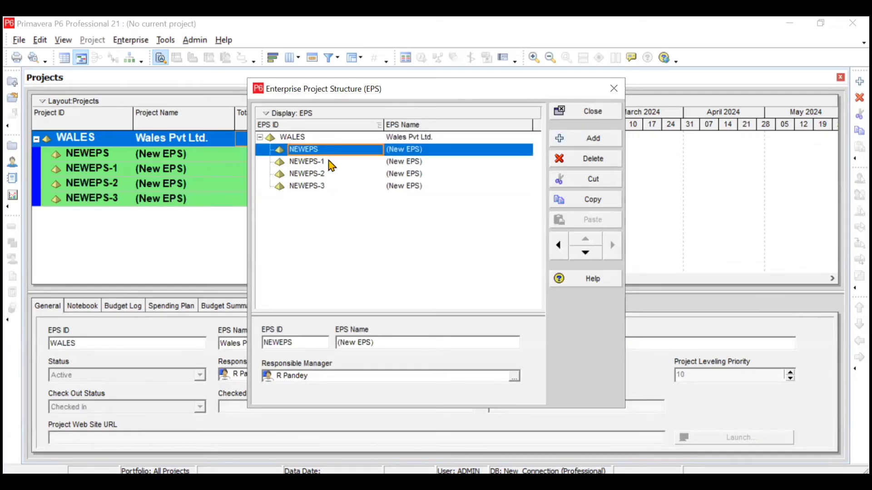
pyautogui.write('ES')
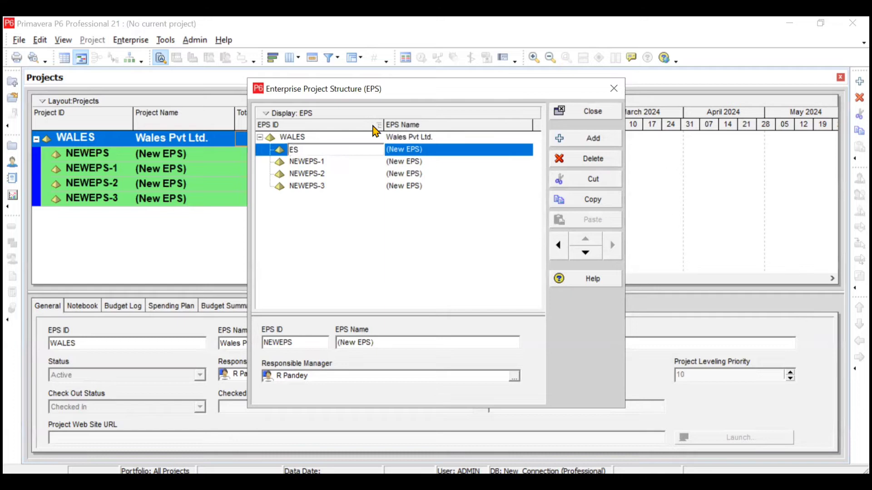
pyautogui.press('Tab')
pyautogui.write('E')
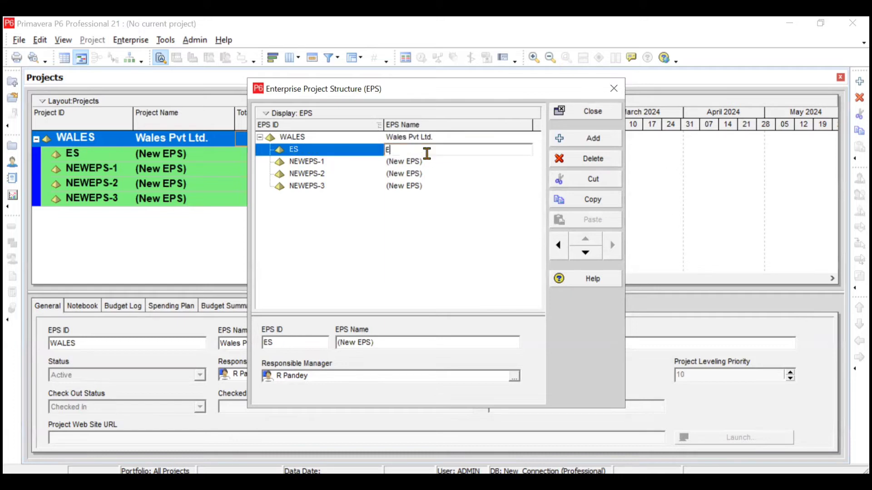
pyautogui.write('nergy Services')
pyautogui.click(461, 210)
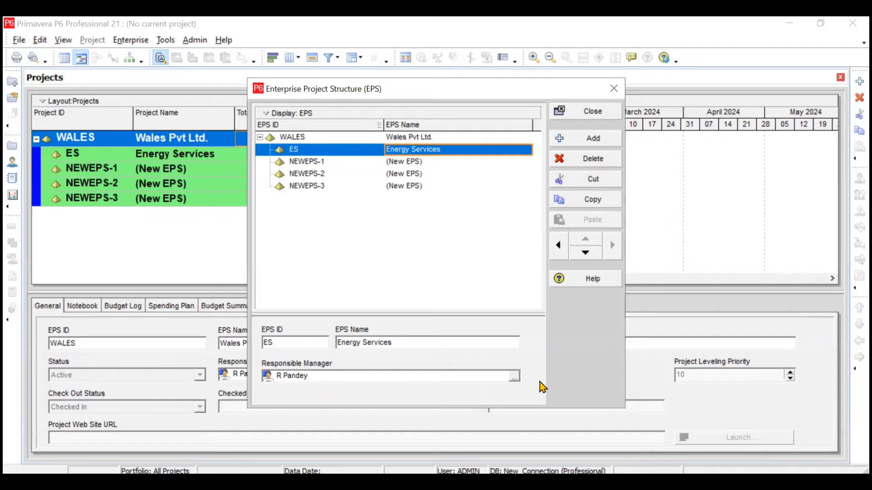
pyautogui.click(514, 377)
pyautogui.click(396, 241)
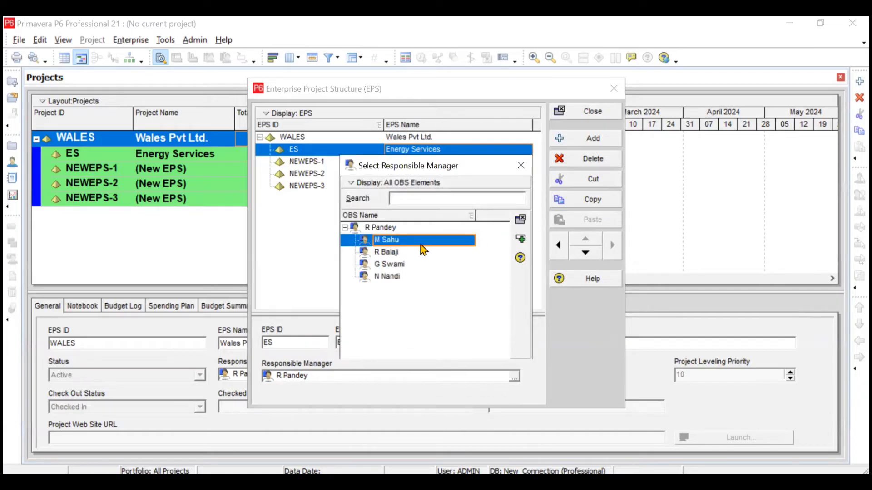
pyautogui.click(521, 240)
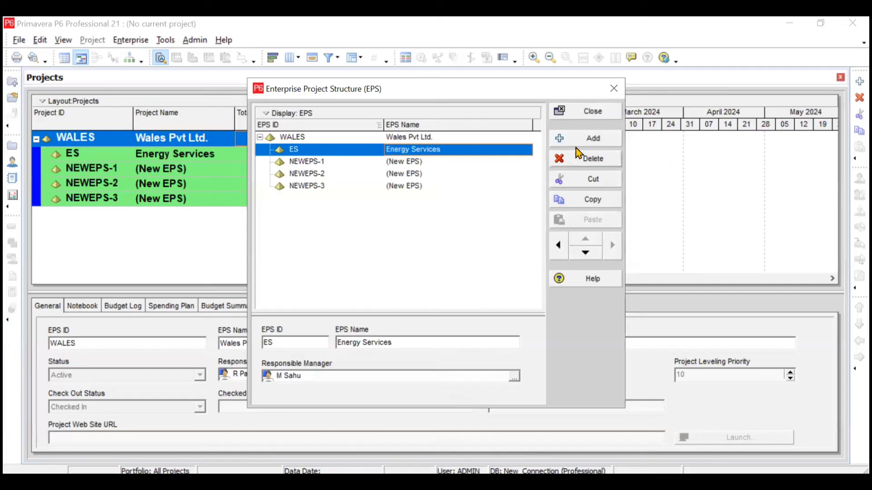
pyautogui.click(321, 162)
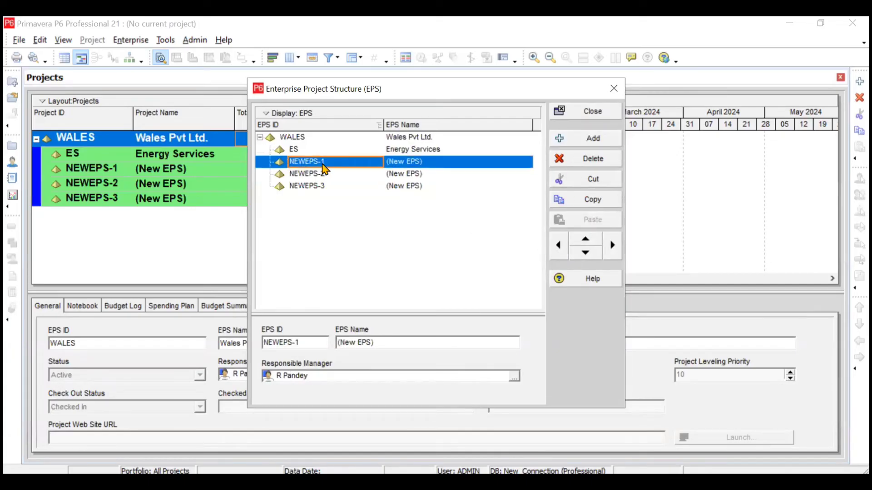
pyautogui.click(322, 163)
pyautogui.write('C')
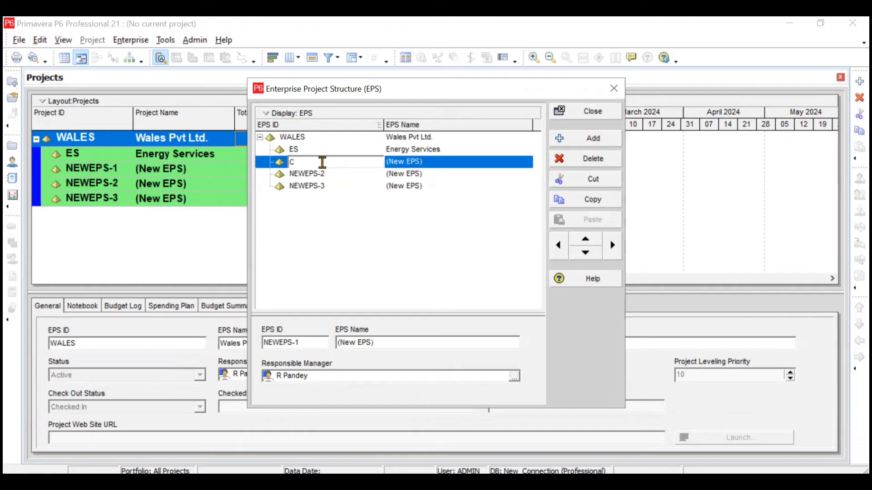
pyautogui.write('ONS')
pyautogui.click(426, 162)
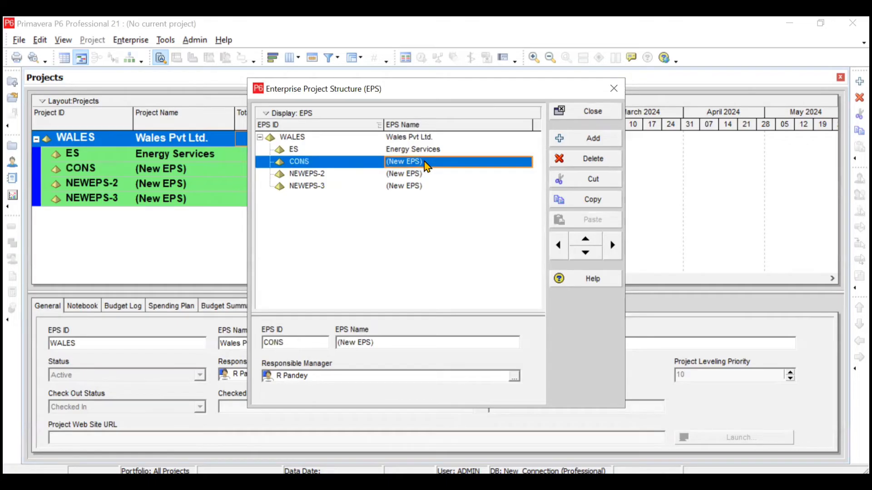
pyautogui.write('Constructio')
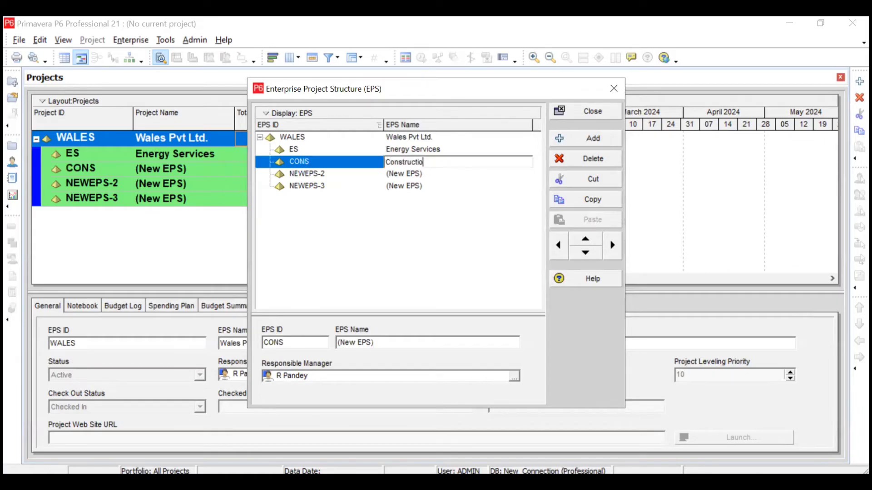
pyautogui.write('n')
pyautogui.press('Return')
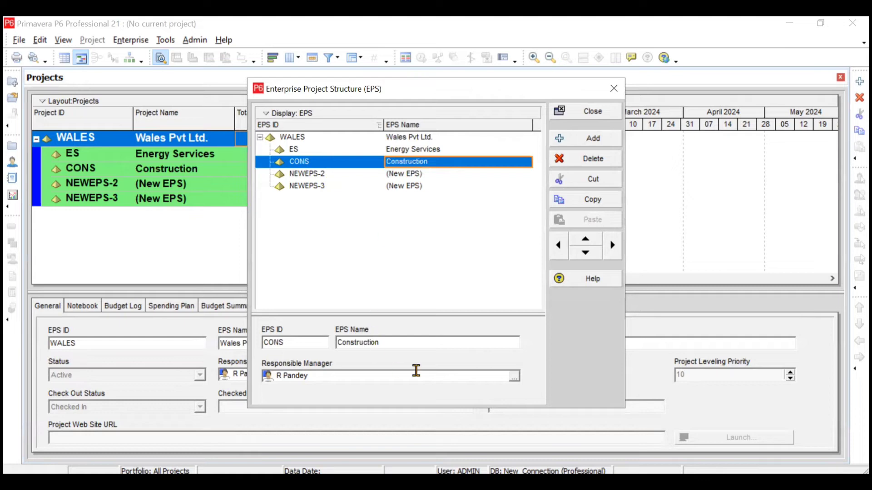
pyautogui.click(515, 377)
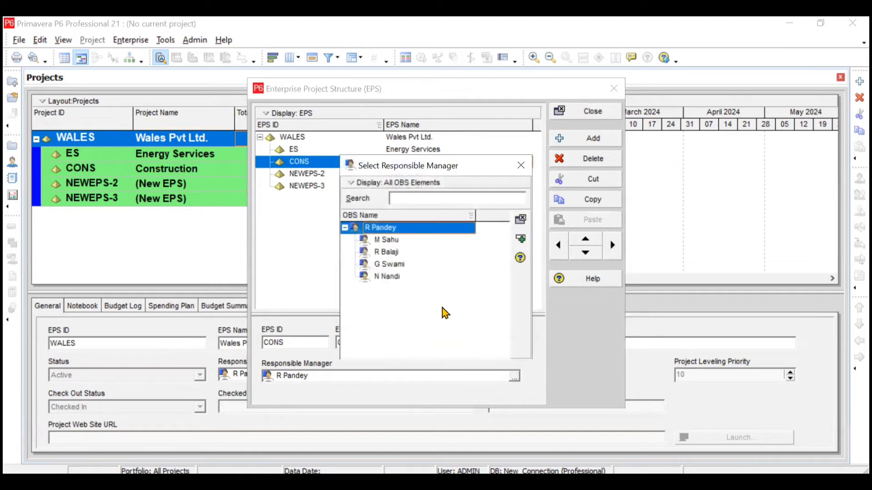
pyautogui.click(393, 255)
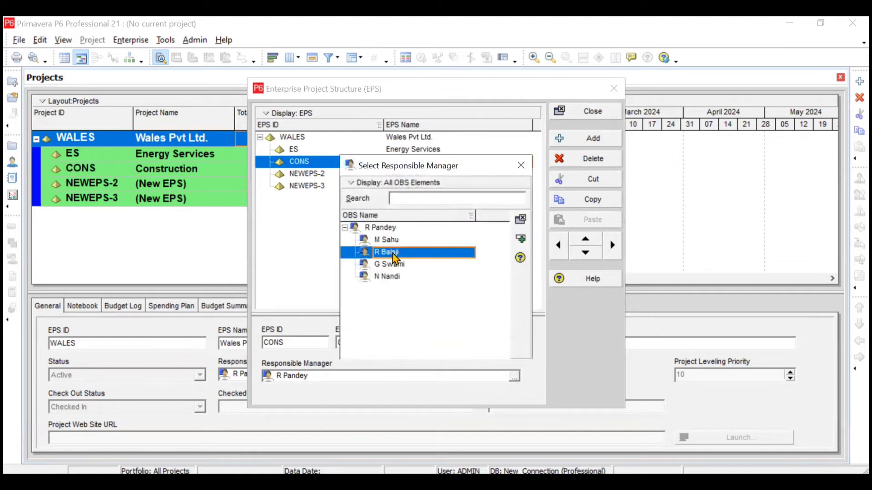
pyautogui.click(519, 238)
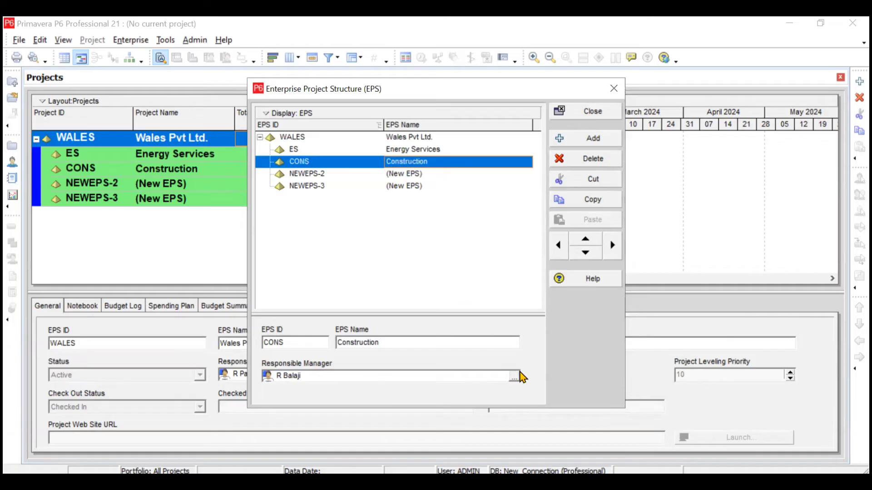
pyautogui.click(335, 177)
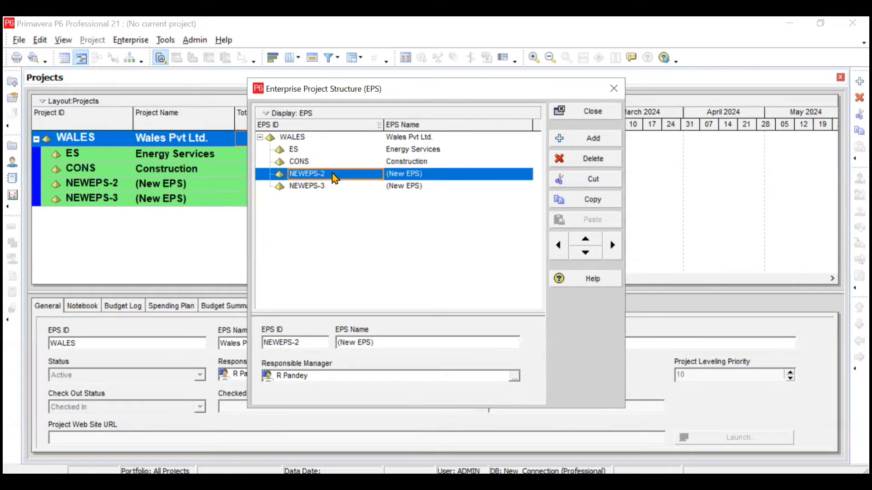
pyautogui.write('M')
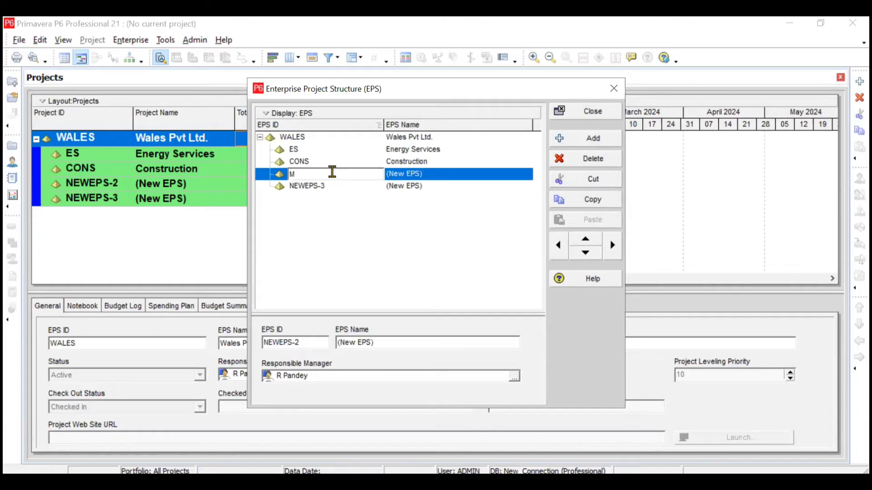
pyautogui.write('EN')
pyautogui.click(427, 175)
pyautogui.write('Maintenance')
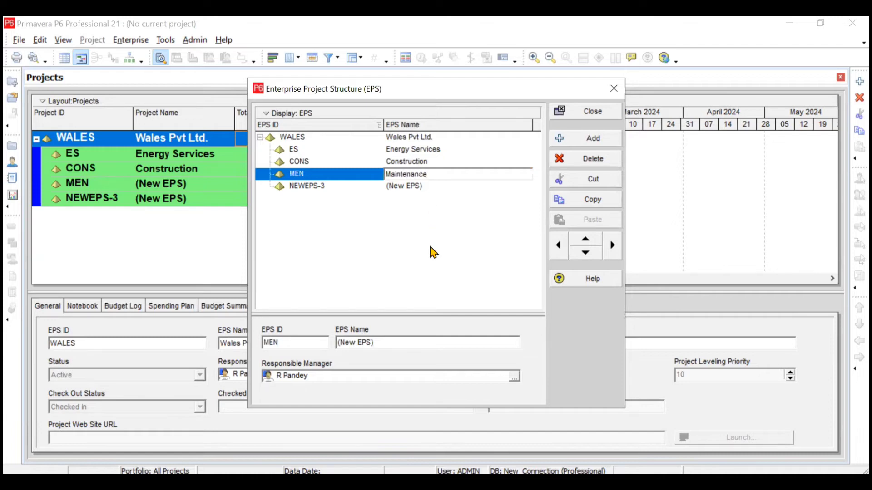
pyautogui.press('Return')
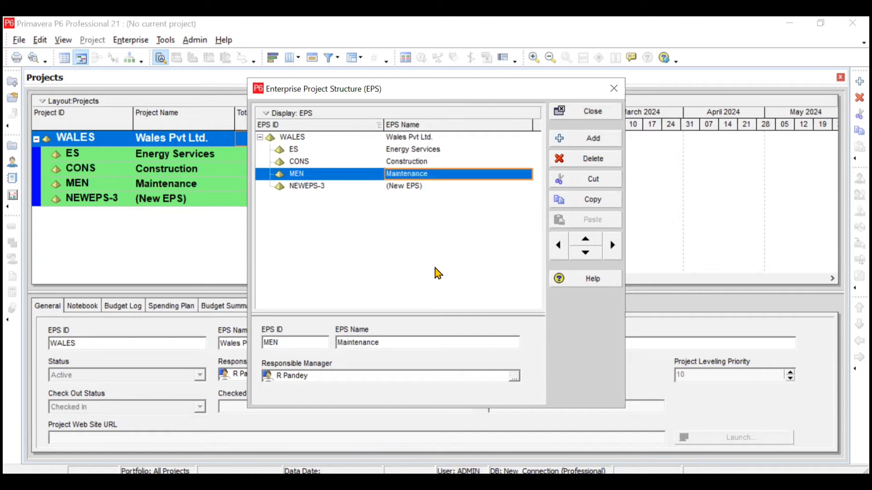
pyautogui.click(514, 377)
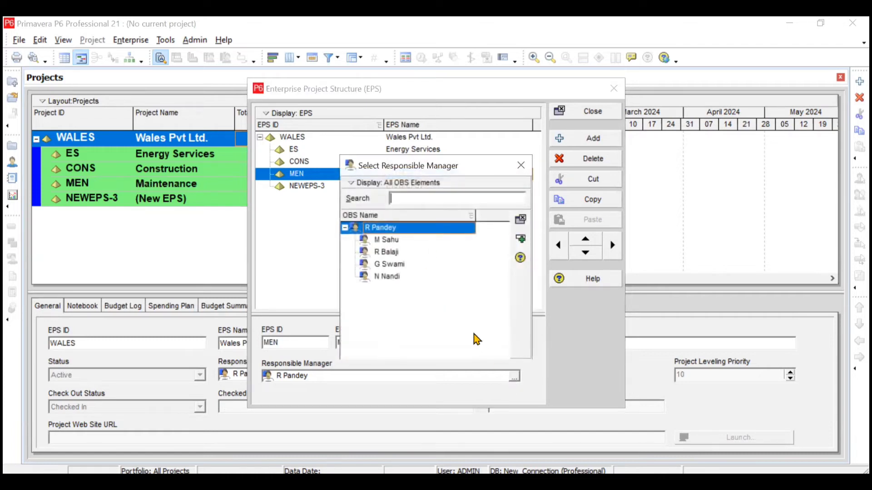
pyautogui.click(401, 265)
pyautogui.click(520, 238)
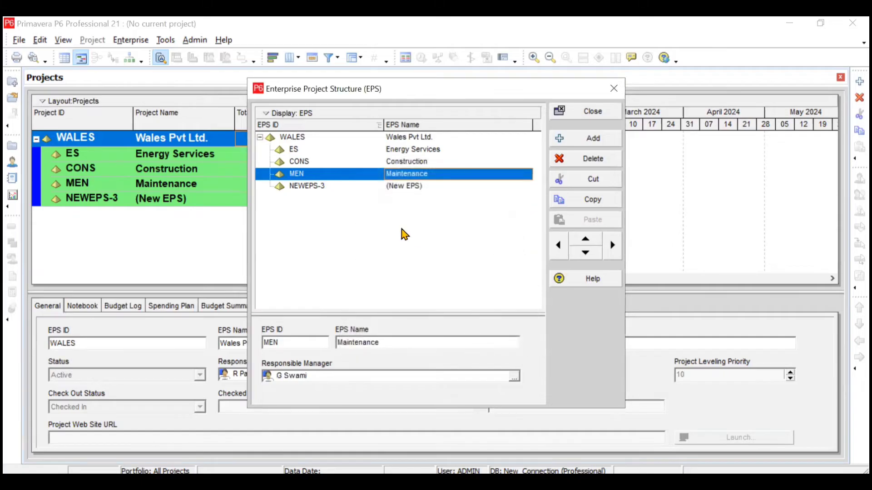
pyautogui.click(328, 190)
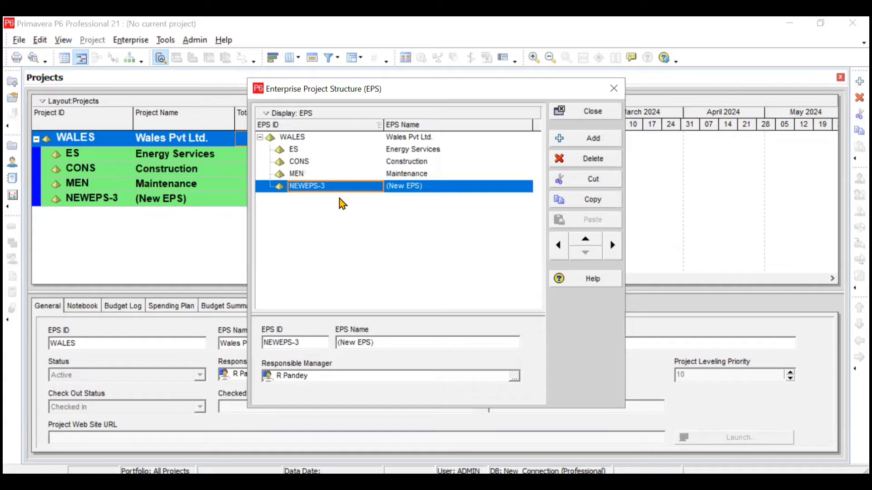
pyautogui.write('TS')
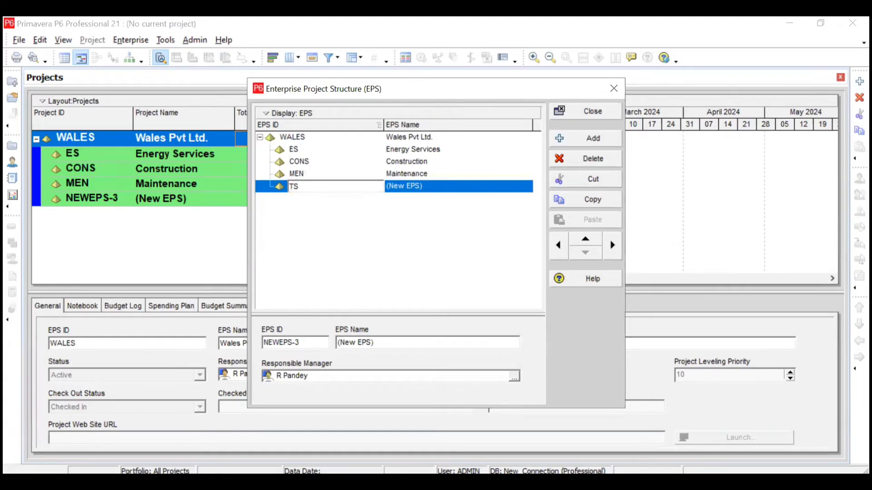
pyautogui.press('Tab')
pyautogui.write('T')
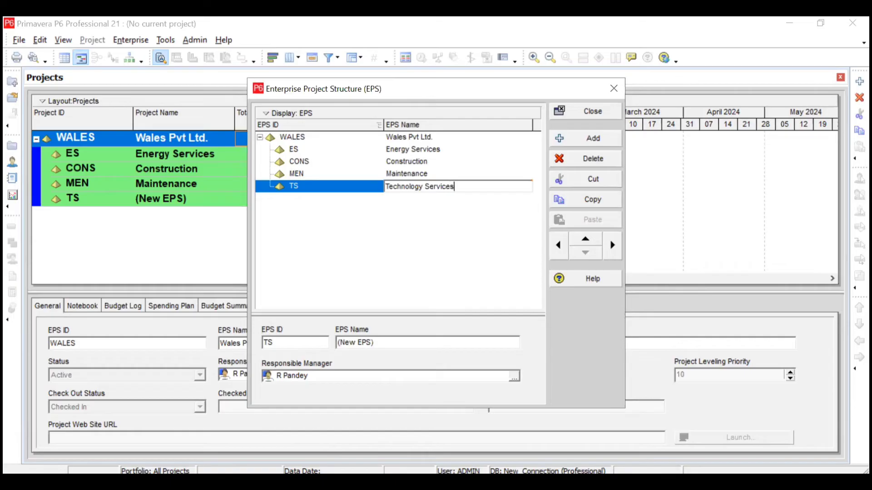
pyautogui.click(423, 248)
pyautogui.click(513, 378)
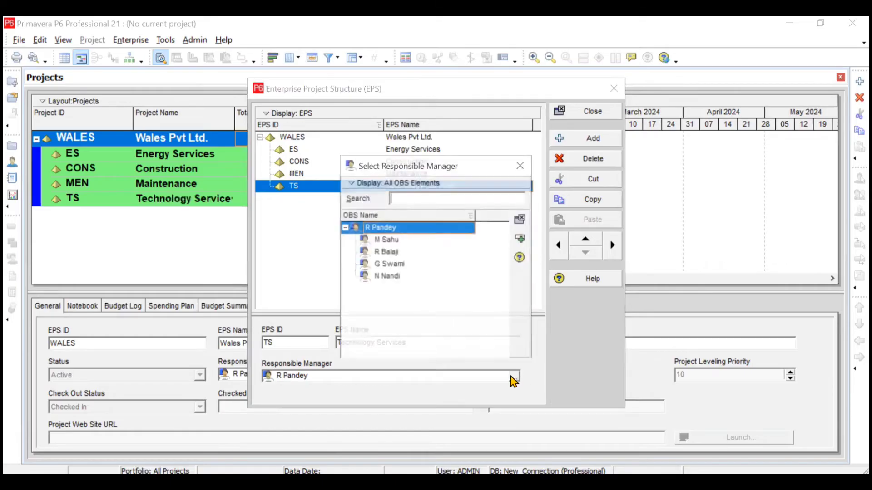
pyautogui.click(387, 276)
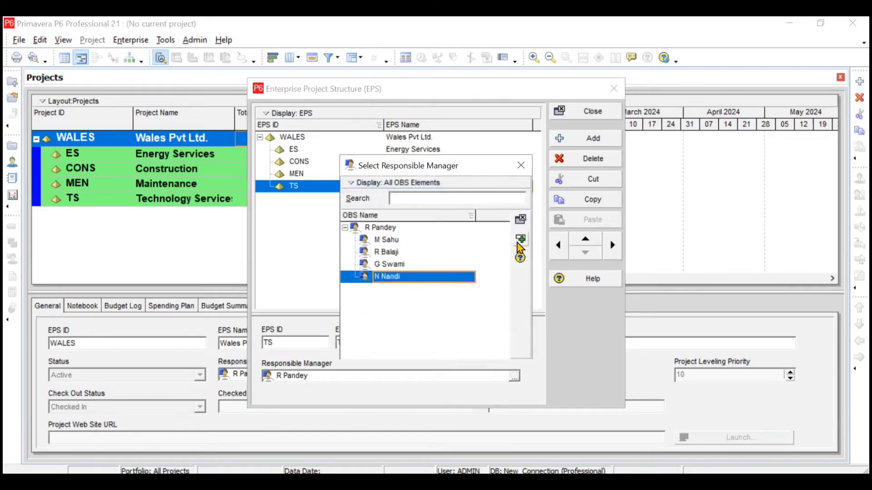
pyautogui.click(520, 241)
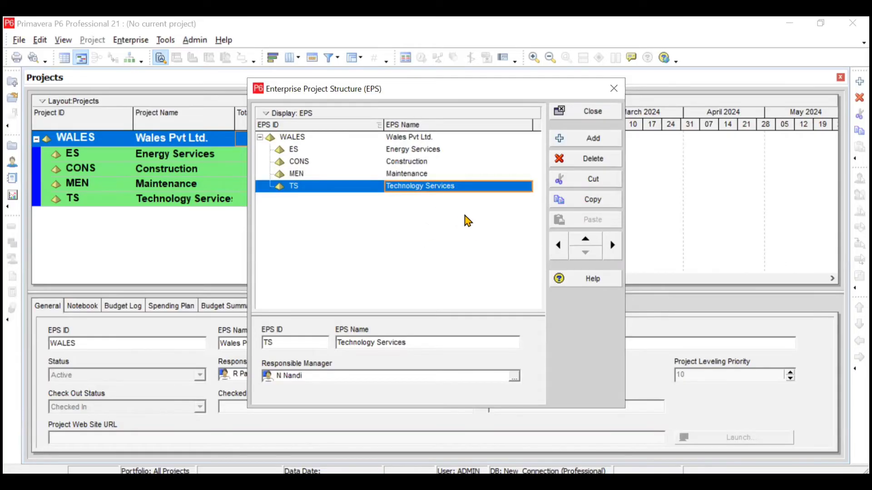
pyautogui.click(597, 136)
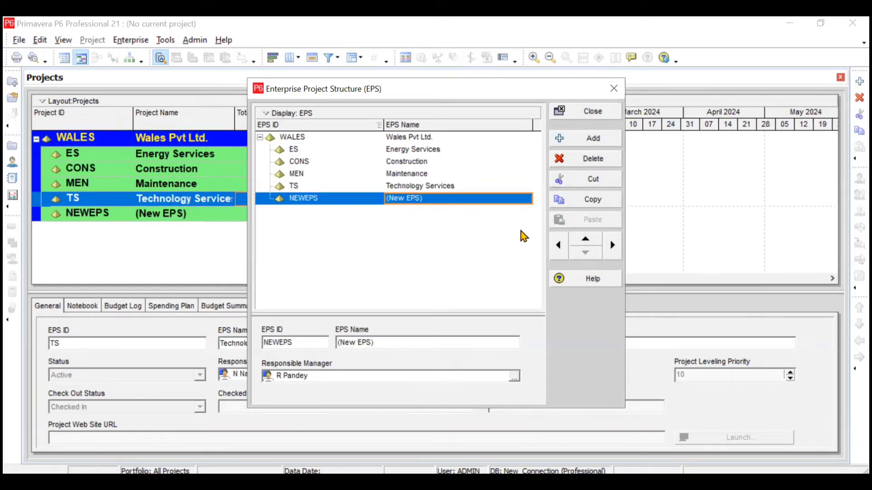
pyautogui.click(583, 242)
pyautogui.click(581, 243)
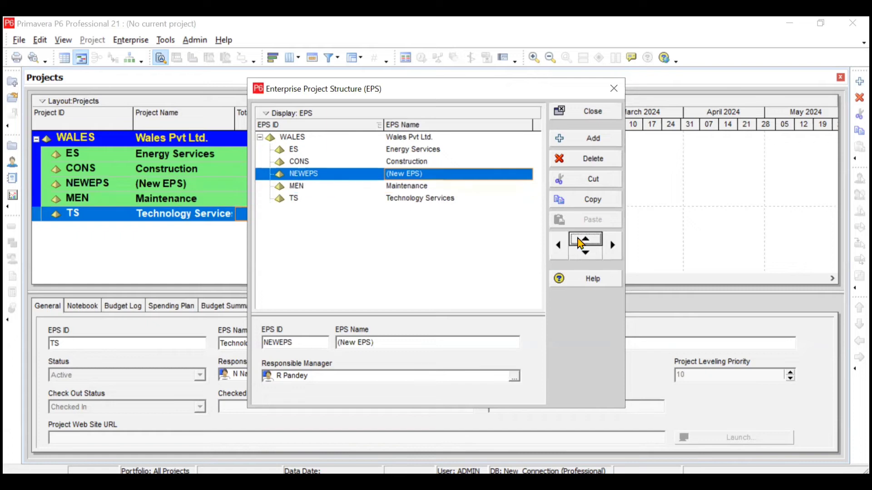
pyautogui.click(585, 256)
pyautogui.click(585, 255)
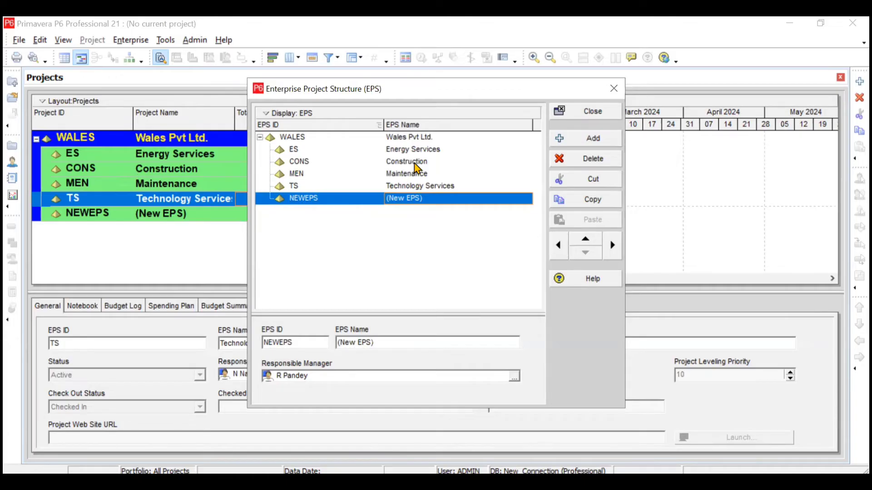
# Step: Move the new node up and indent it as a child of CONS
pyautogui.click(416, 162)
pyautogui.click(413, 198)
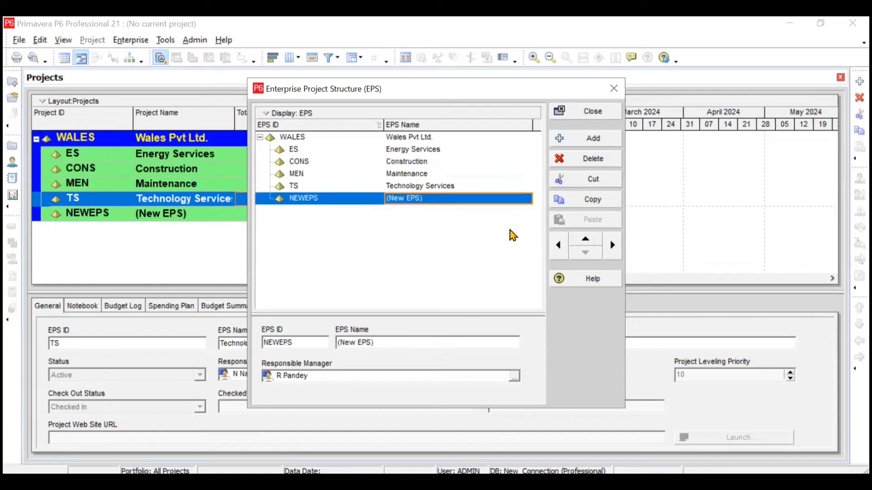
pyautogui.click(584, 246)
pyautogui.click(583, 247)
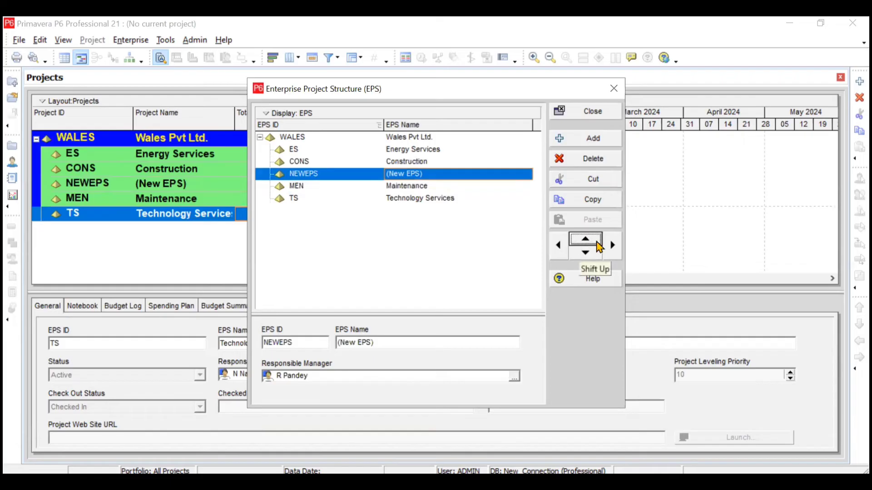
pyautogui.click(613, 247)
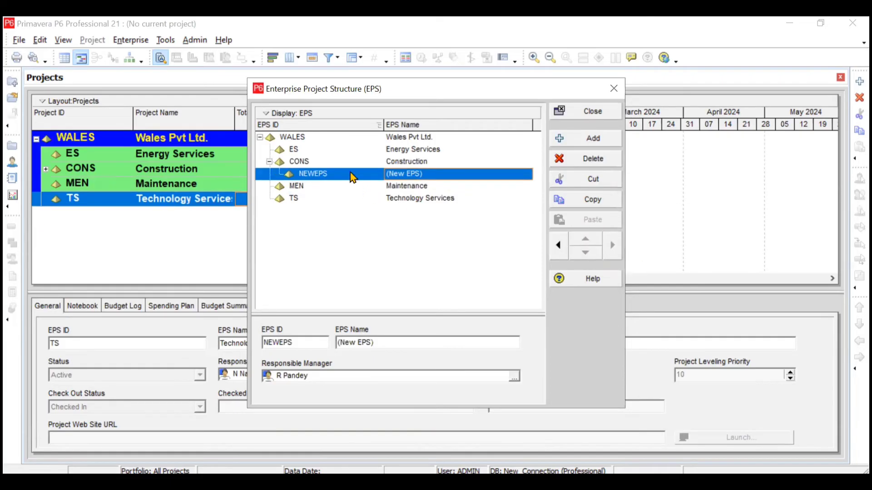
# Step: Name the node B&F, 'Building & Factories', then delete it and confirm
pyautogui.click(334, 177)
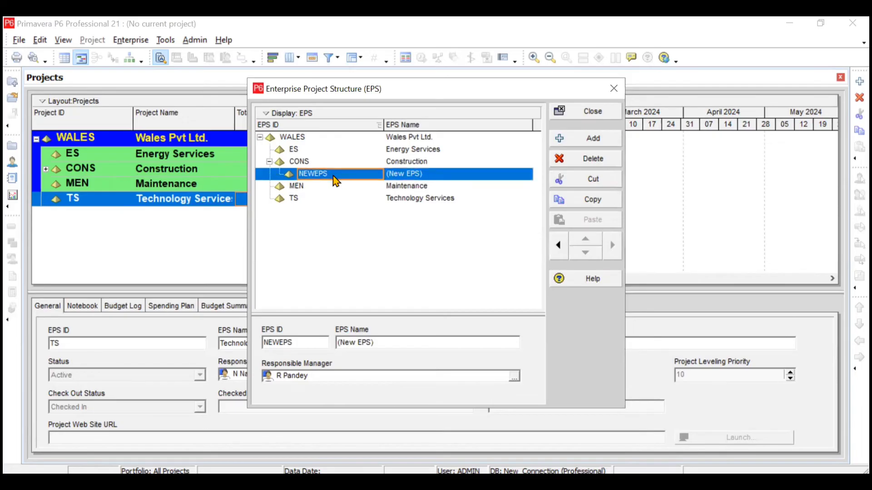
pyautogui.click(334, 177)
pyautogui.write('B&F')
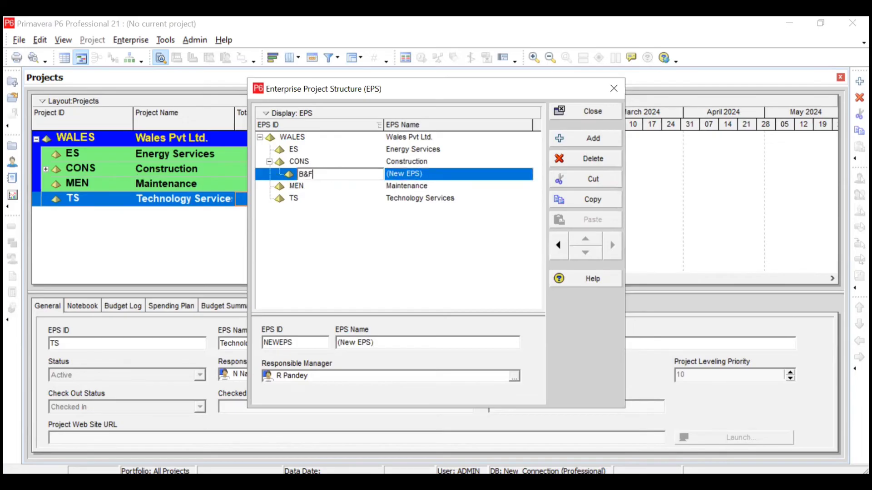
pyautogui.click(423, 174)
pyautogui.write('Building & Factories')
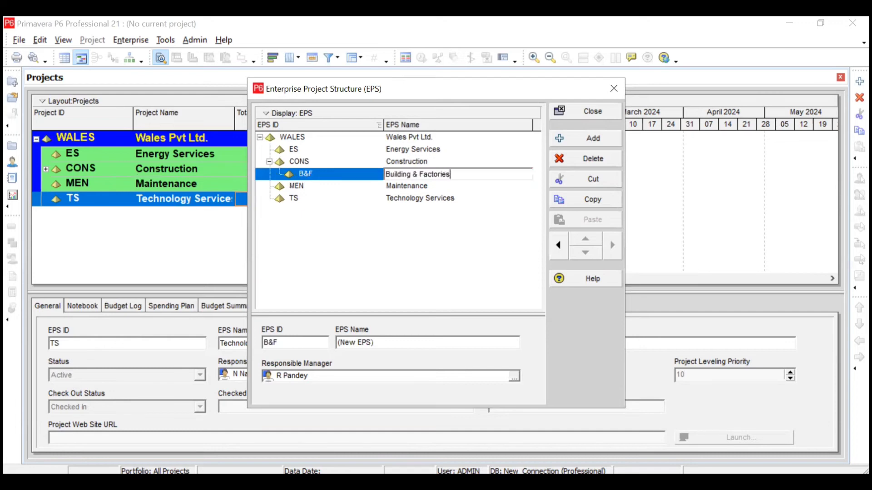
pyautogui.press('Return')
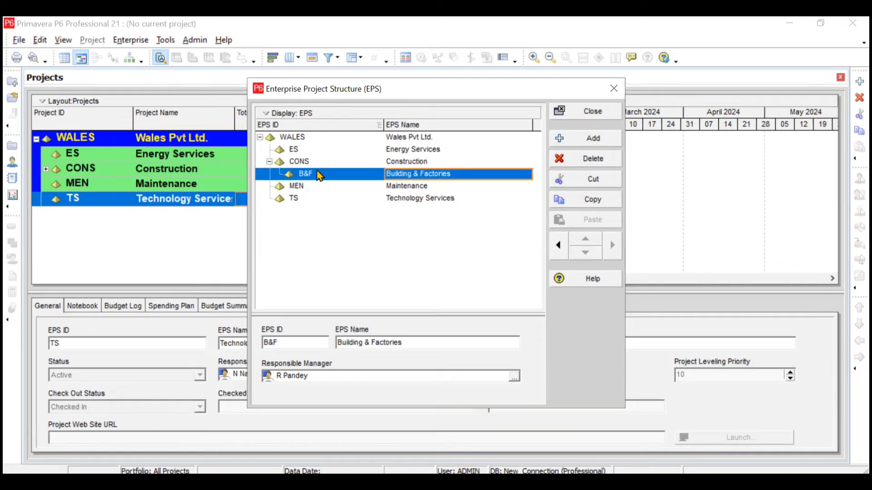
pyautogui.click(588, 159)
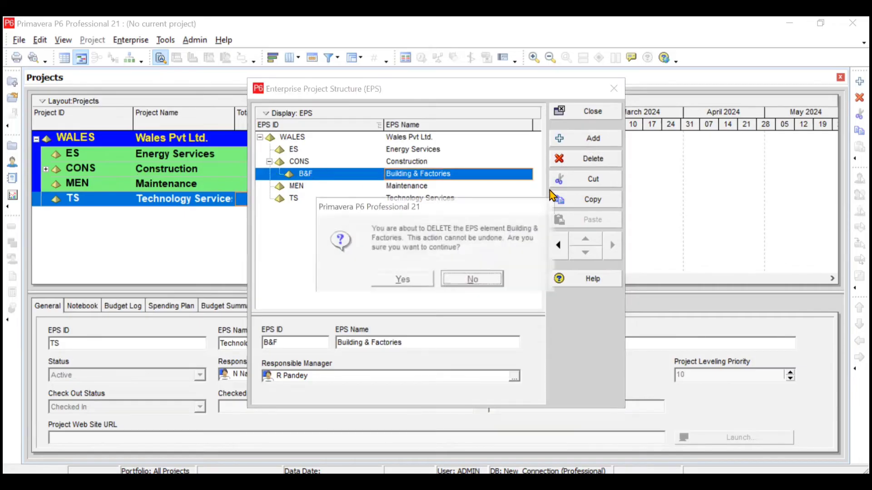
pyautogui.click(385, 282)
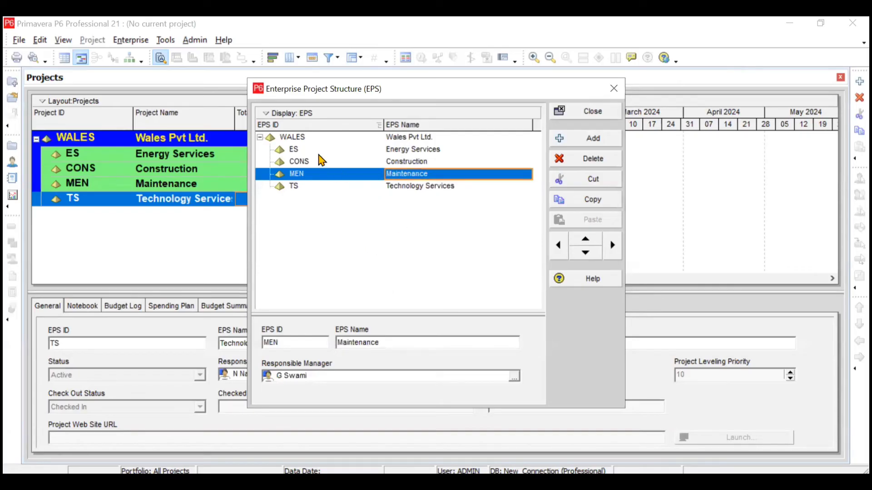
# Step: Switch the EPS to Chart View and zoom to best fit
pyautogui.click(322, 115)
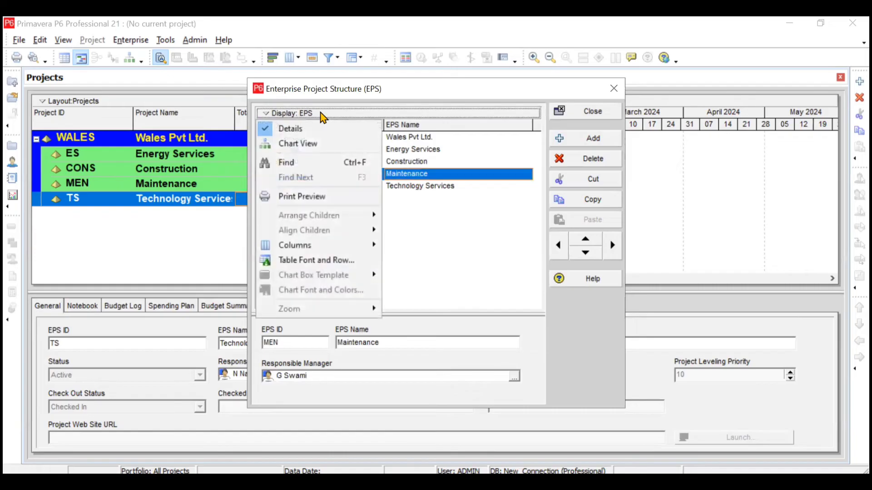
pyautogui.click(327, 144)
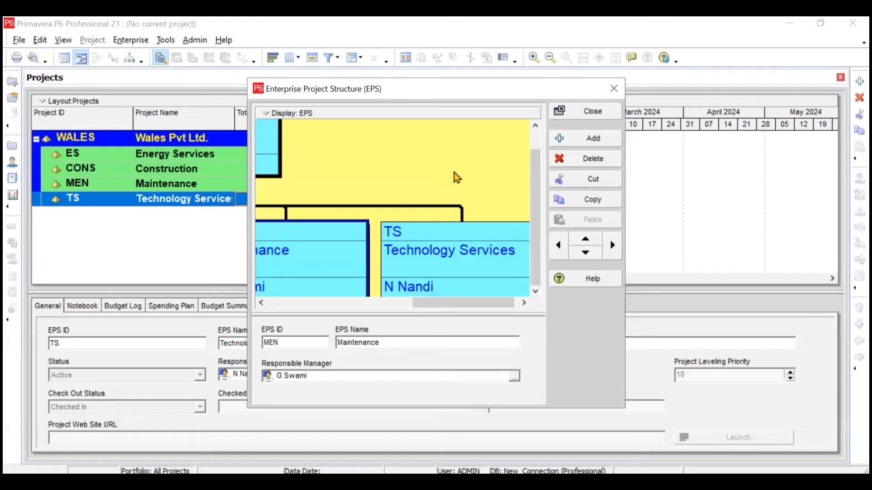
pyautogui.scroll(-1, 448, 171)
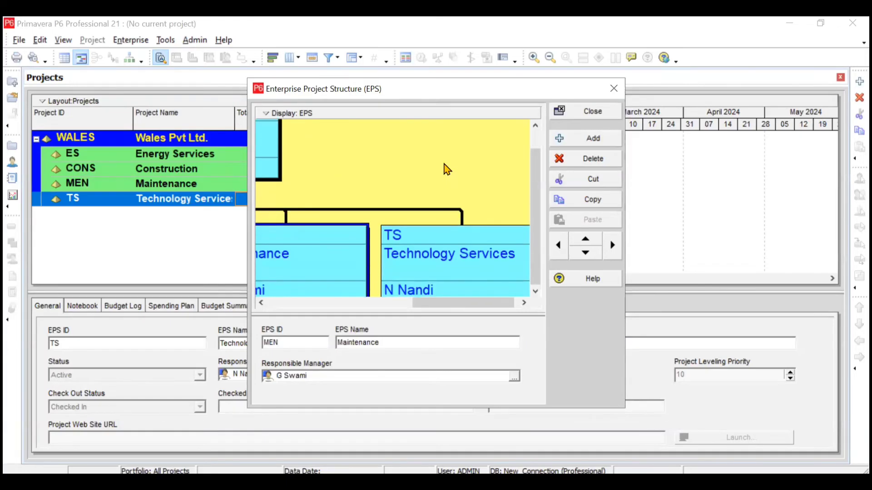
pyautogui.scroll(1, 442, 167)
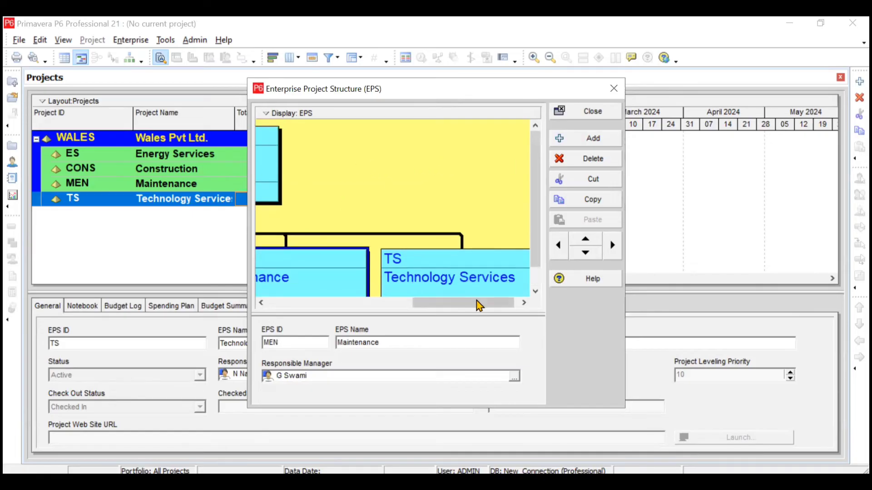
pyautogui.moveTo(477, 303); pyautogui.dragTo(320, 306)
pyautogui.click(343, 112)
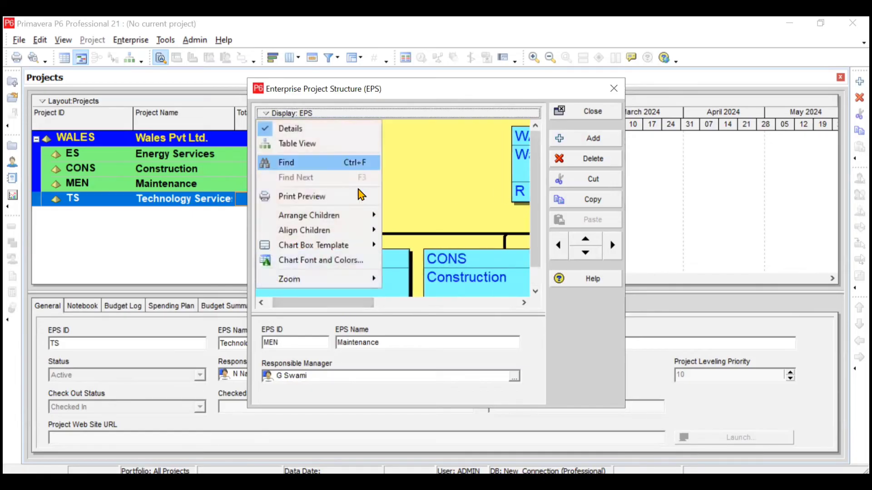
pyautogui.moveTo(346, 281)
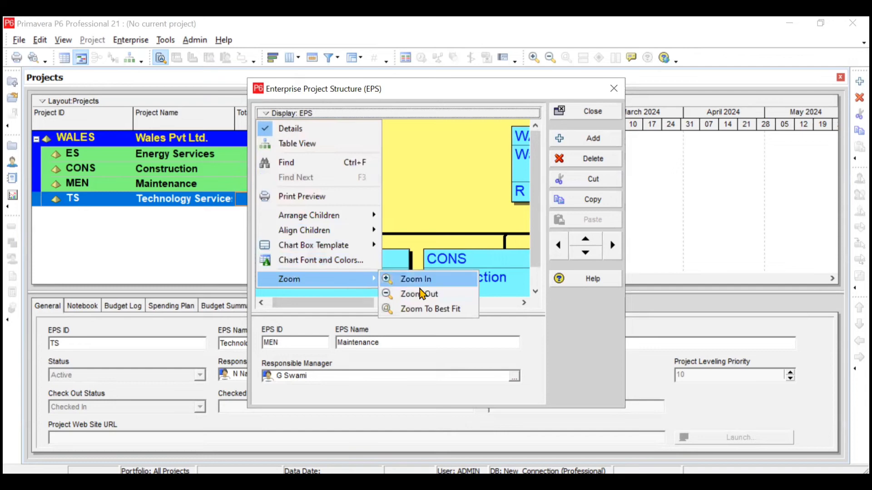
pyautogui.click(424, 310)
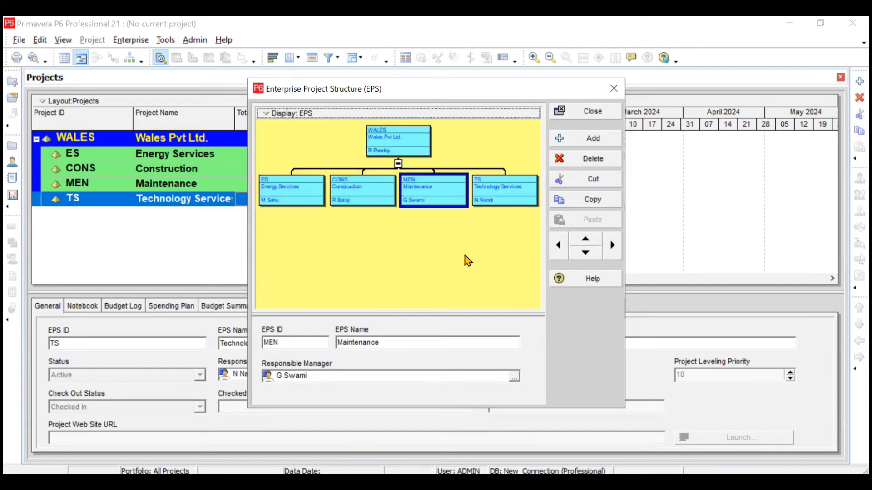
pyautogui.click(313, 114)
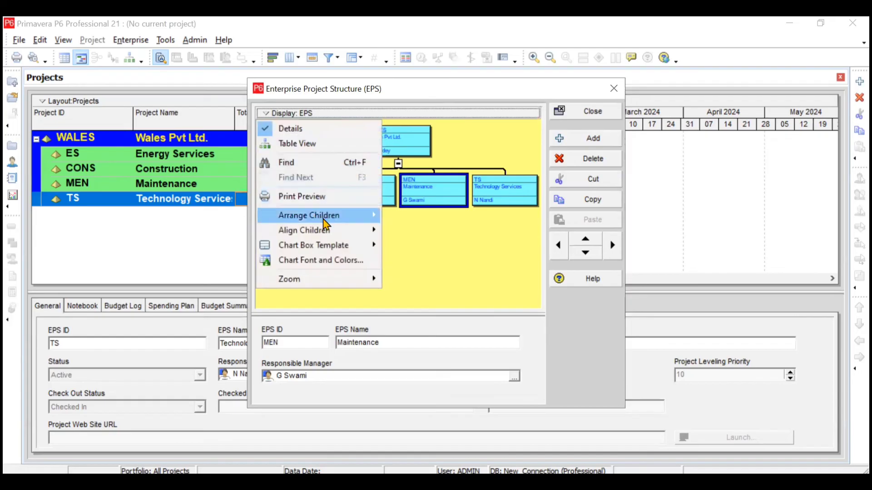
# Step: In Chart Font and Colors, try a chart font size of 11, then abandon the font change
pyautogui.click(323, 261)
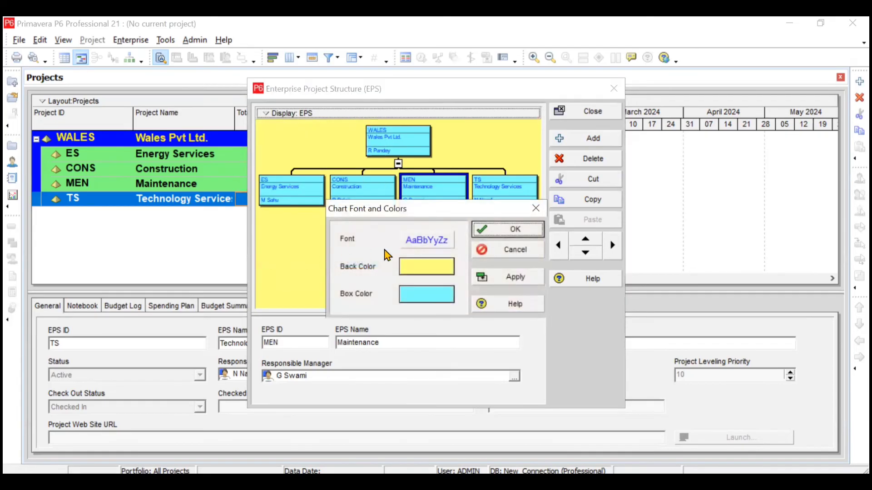
pyautogui.click(427, 241)
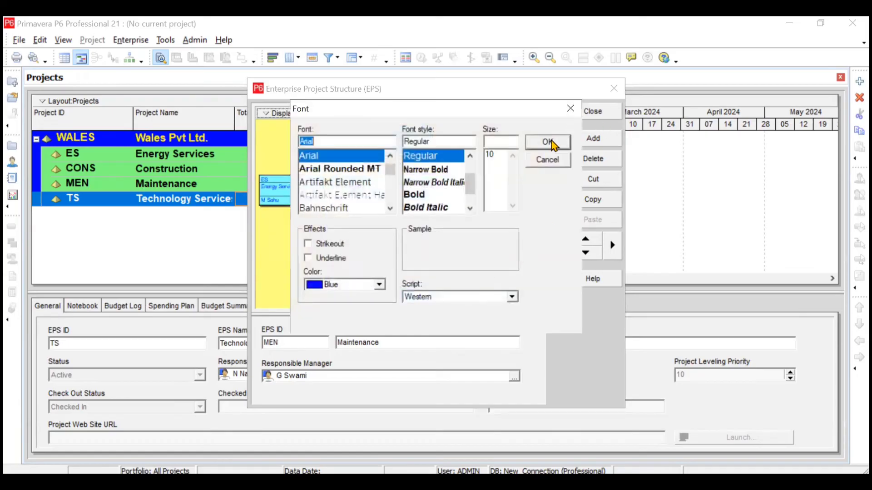
pyautogui.click(497, 154)
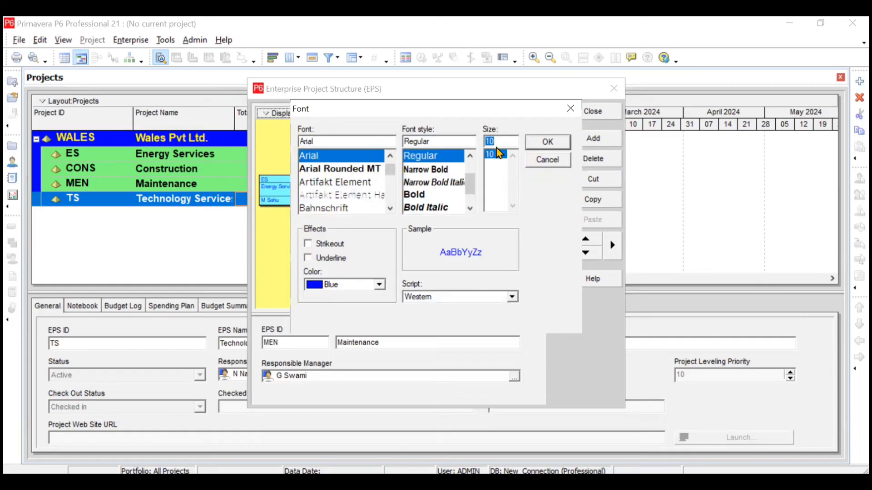
pyautogui.write('11')
pyautogui.click(550, 144)
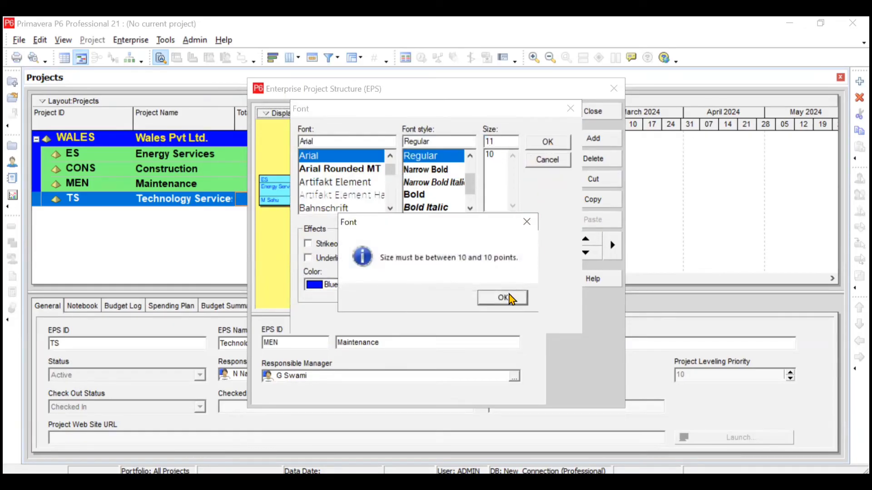
pyautogui.click(503, 298)
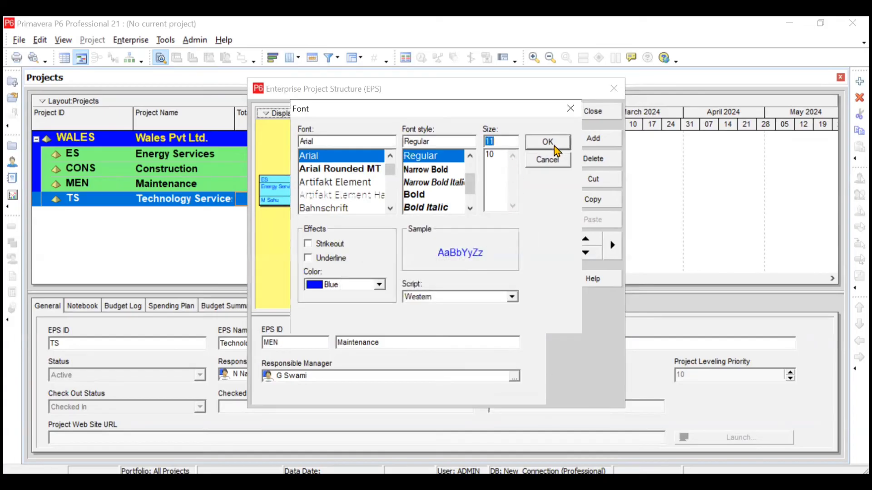
pyautogui.click(546, 162)
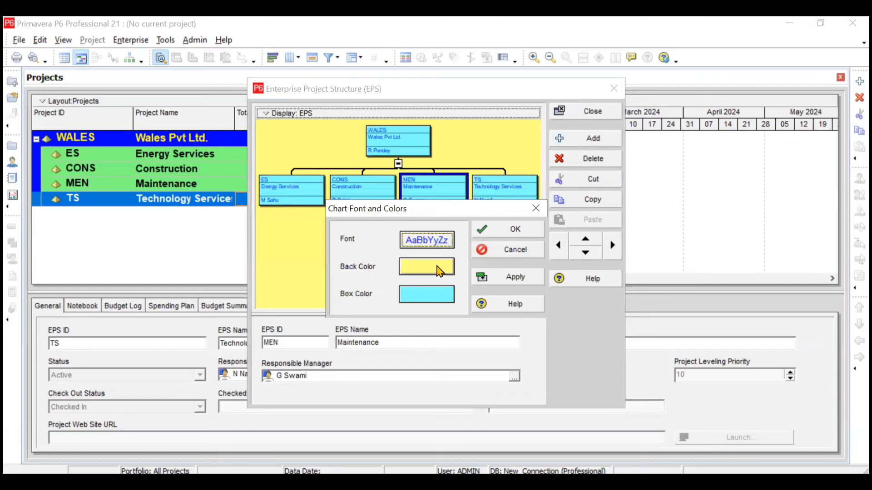
# Step: Set the chart background to light cyan and the boxes to pink, and apply
pyautogui.click(439, 272)
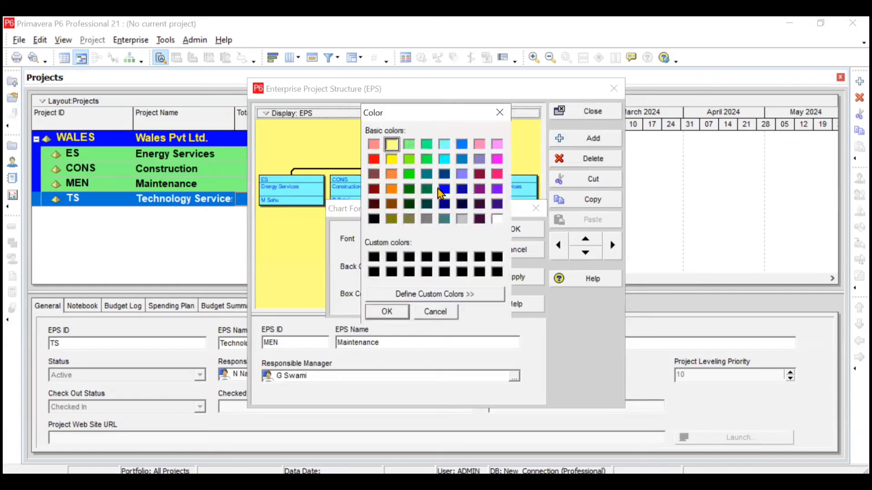
pyautogui.click(446, 145)
pyautogui.click(399, 312)
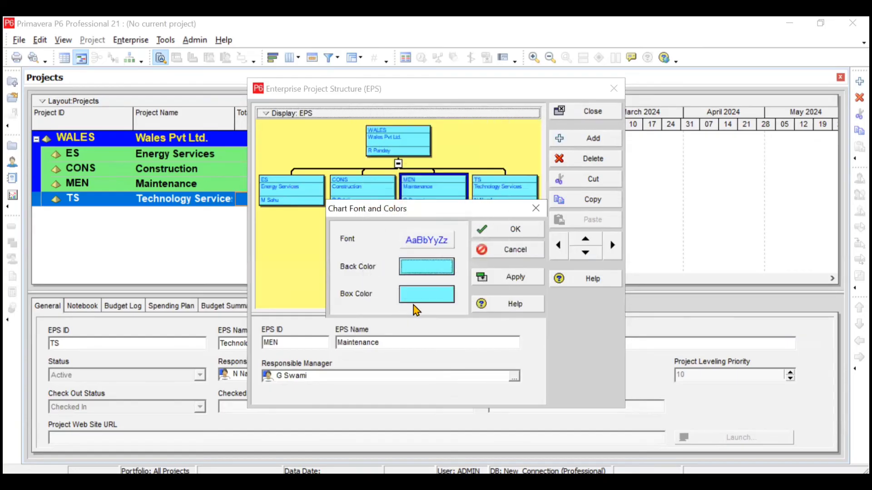
pyautogui.click(423, 300)
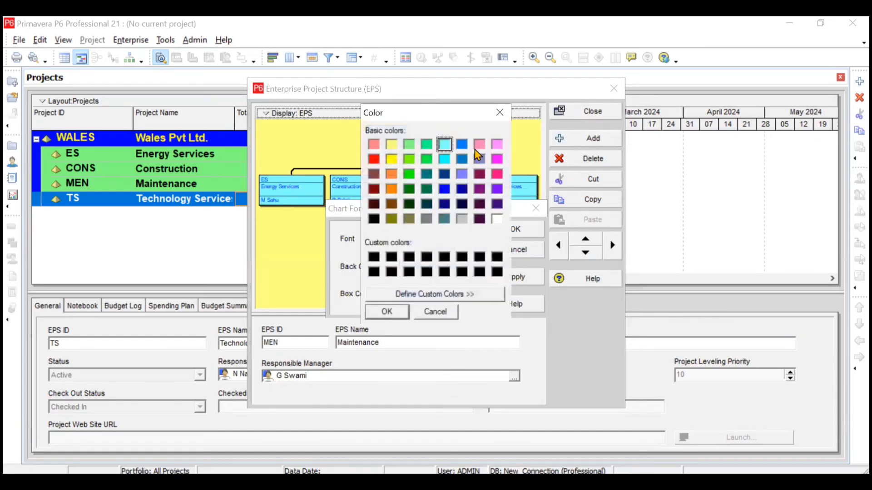
pyautogui.click(497, 144)
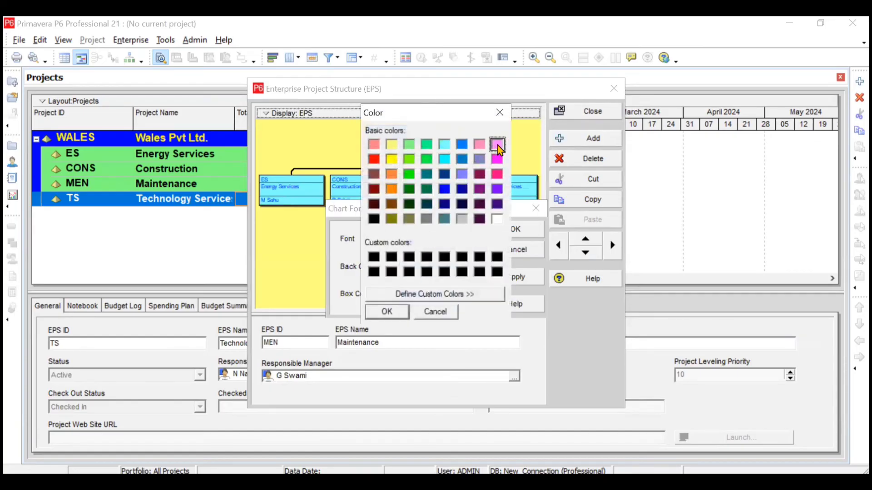
pyautogui.click(386, 312)
pyautogui.click(515, 230)
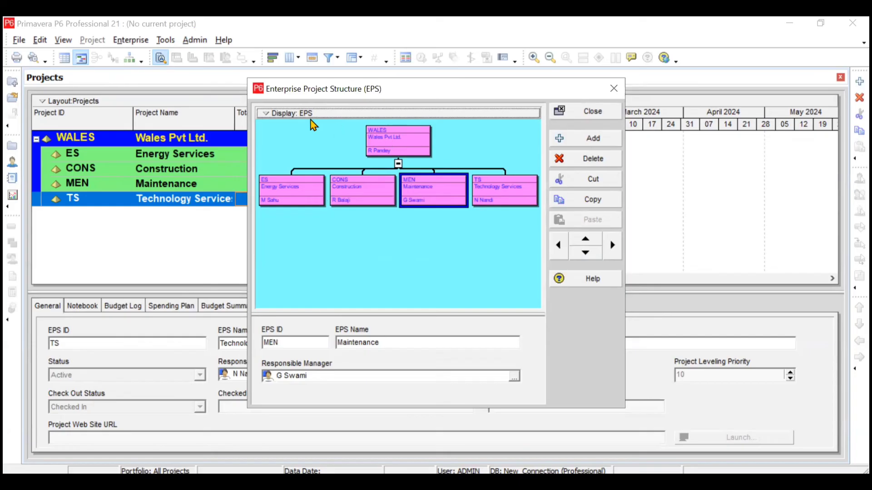
pyautogui.click(414, 145)
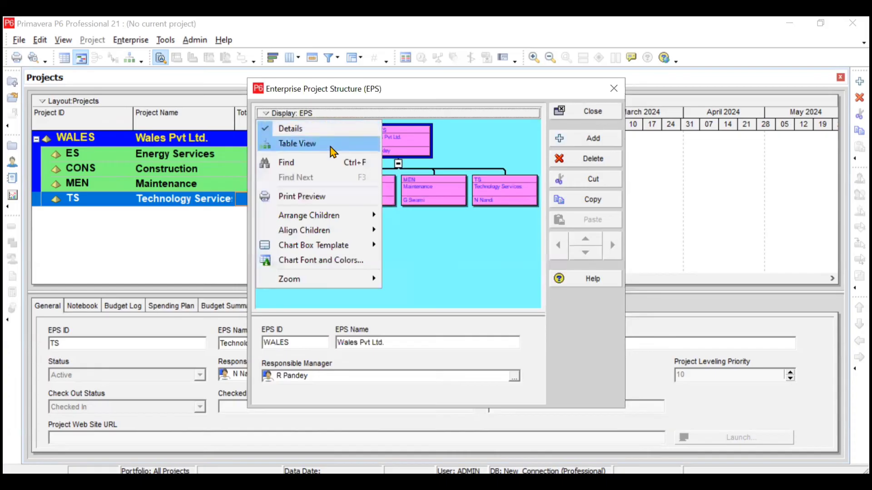
# Step: Arrange the four department boxes vertically beneath WALES and align them to the left
pyautogui.moveTo(343, 218)
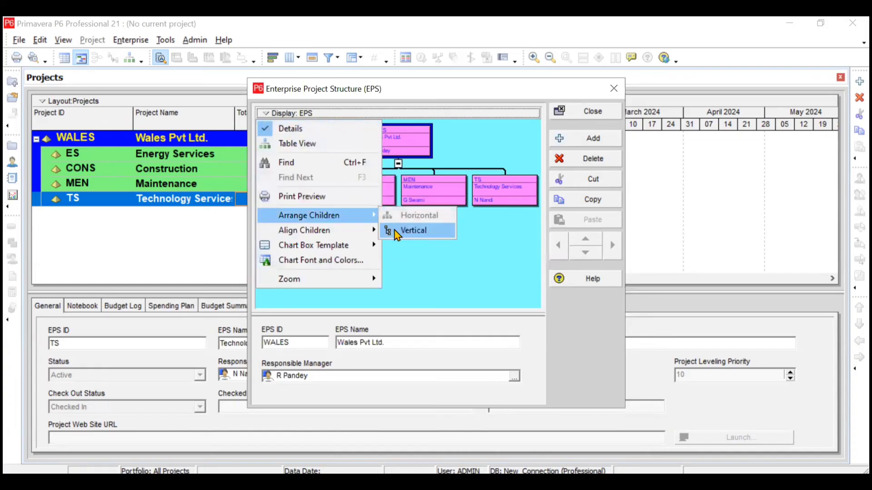
pyautogui.click(409, 230)
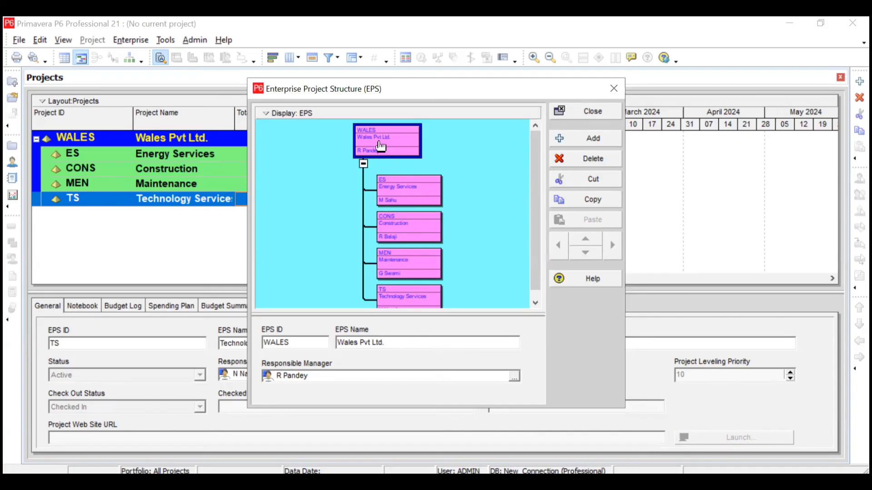
pyautogui.click(327, 113)
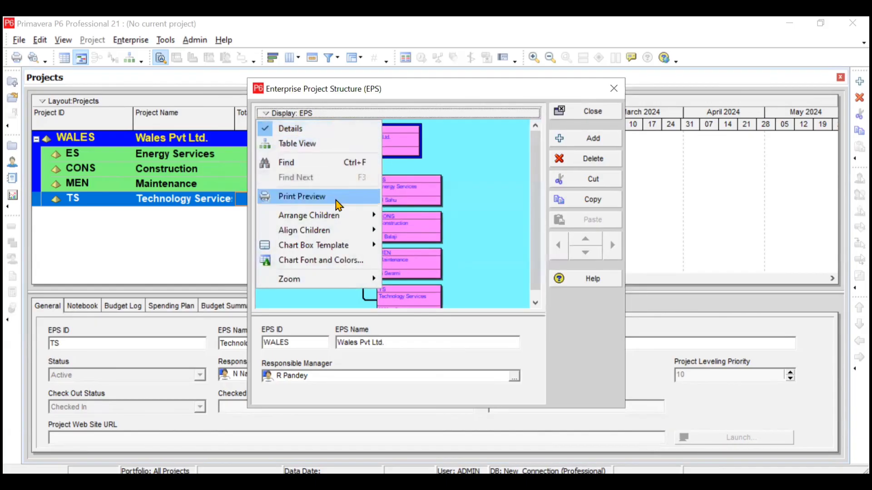
pyautogui.moveTo(339, 232)
pyautogui.click(406, 246)
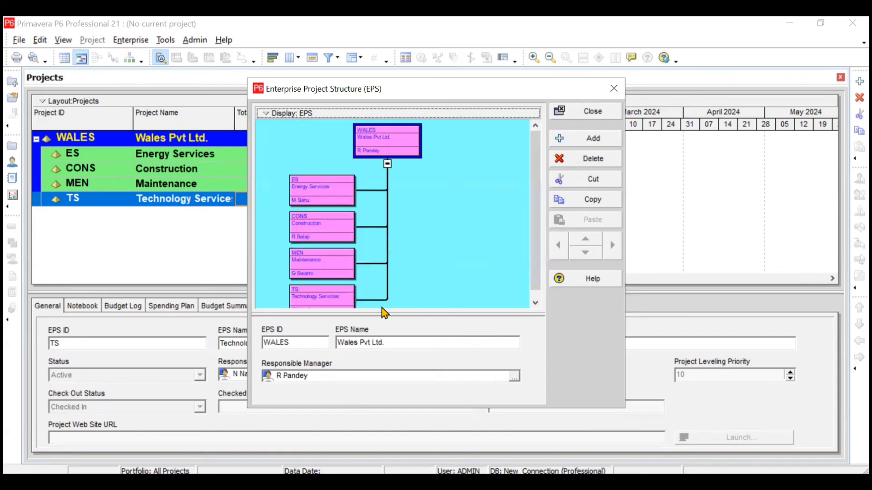
# Step: Open the EPS display options and close them without changes, then reopen them
pyautogui.click(437, 115)
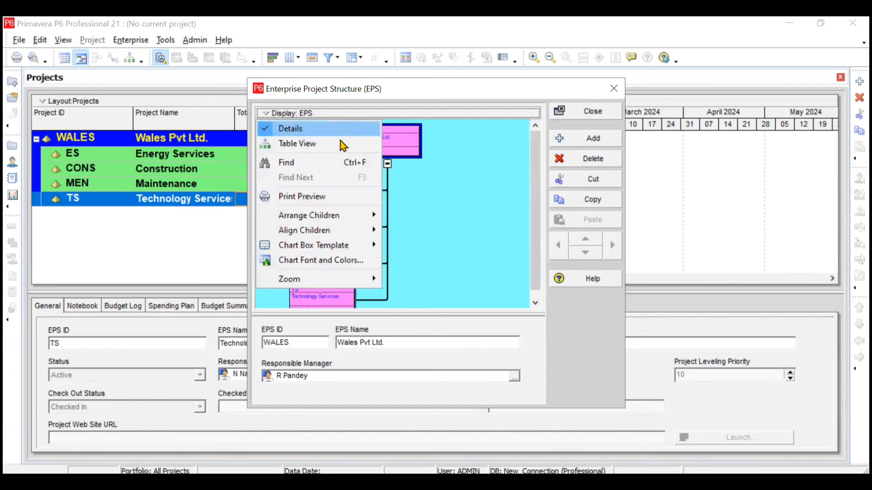
pyautogui.click(466, 318)
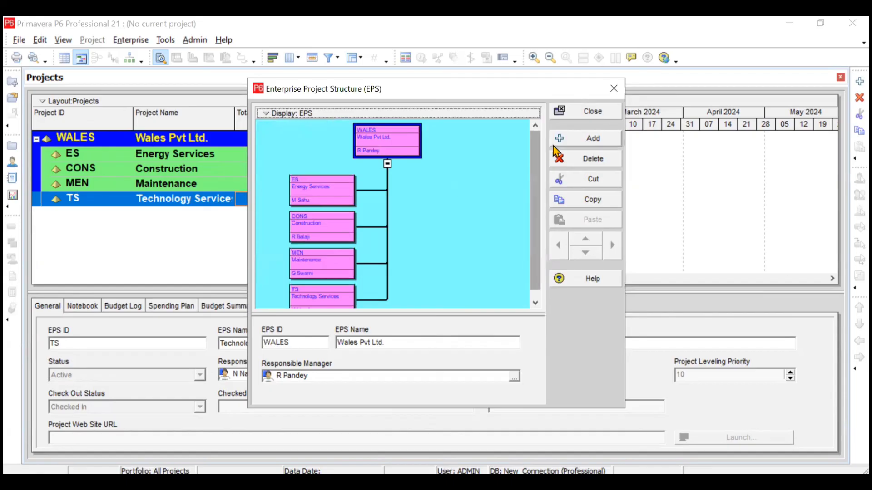
pyautogui.click(424, 114)
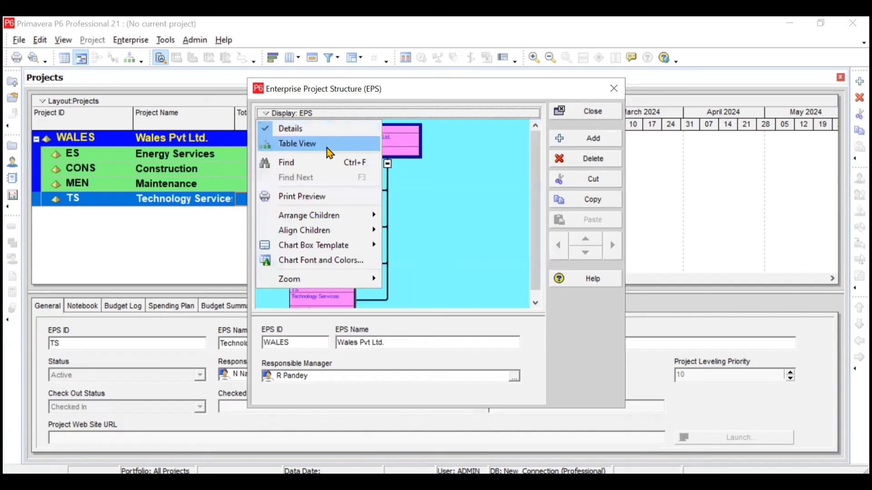
# Step: Switch the EPS back to Table View and close the EPS window
pyautogui.click(329, 144)
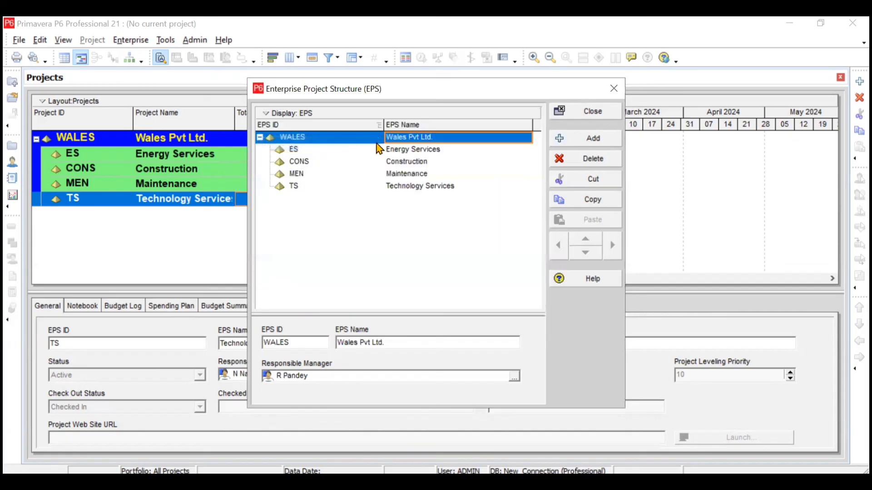
pyautogui.click(579, 119)
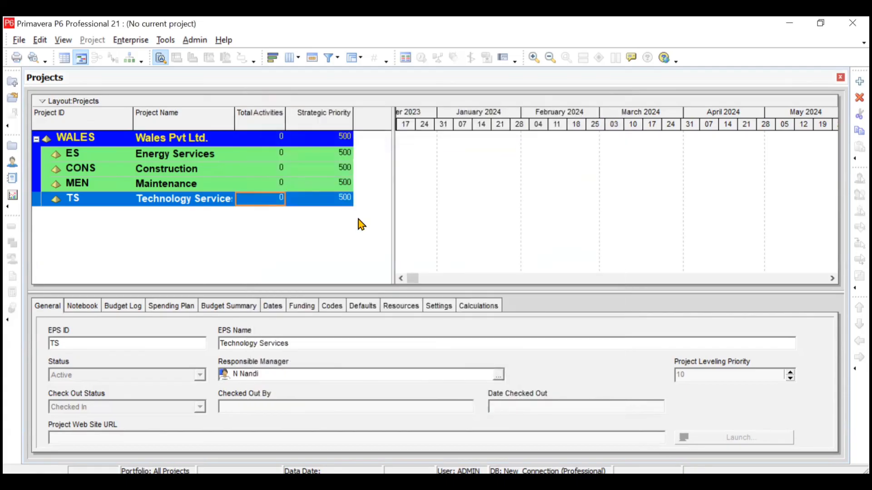